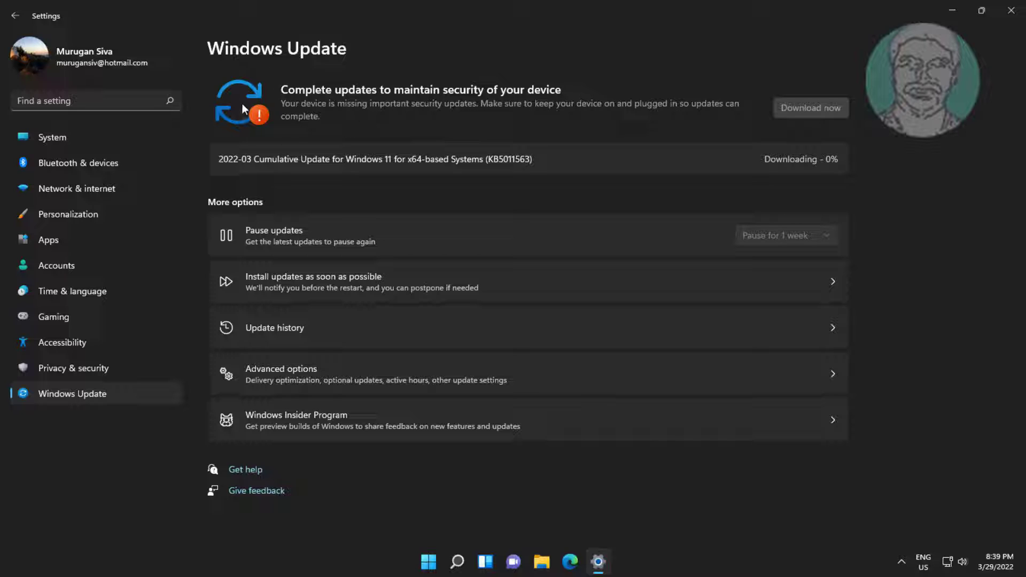
Step: Close the Windows Update settings window stuck on the KB5011563 download at 0%
{"action": "left_click", "coordinate": [1011, 10]}
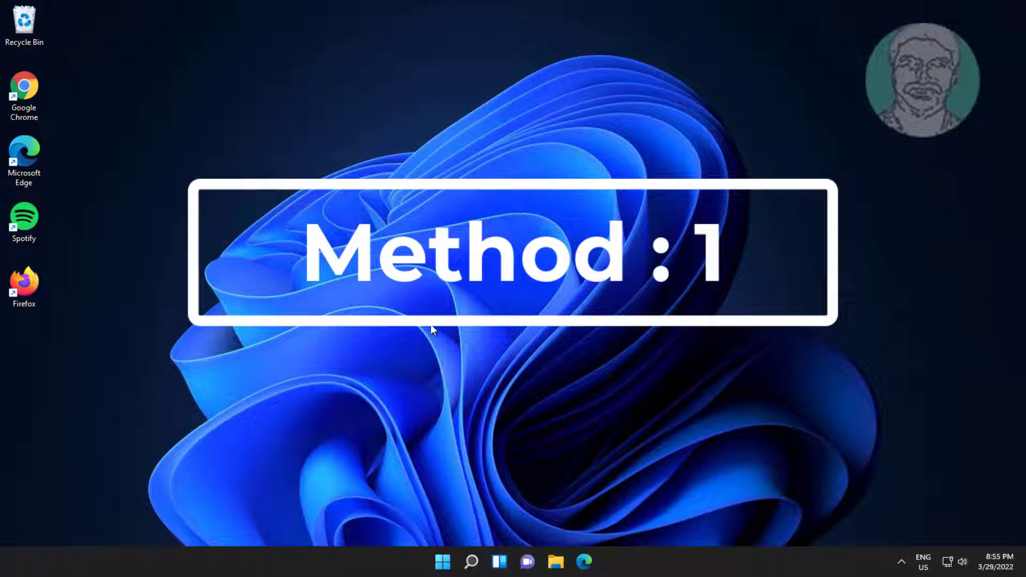
Step: Search 'cmd' and launch Command Prompt as administrator, approving the UAC prompt
{"action": "left_click", "coordinate": [471, 562]}
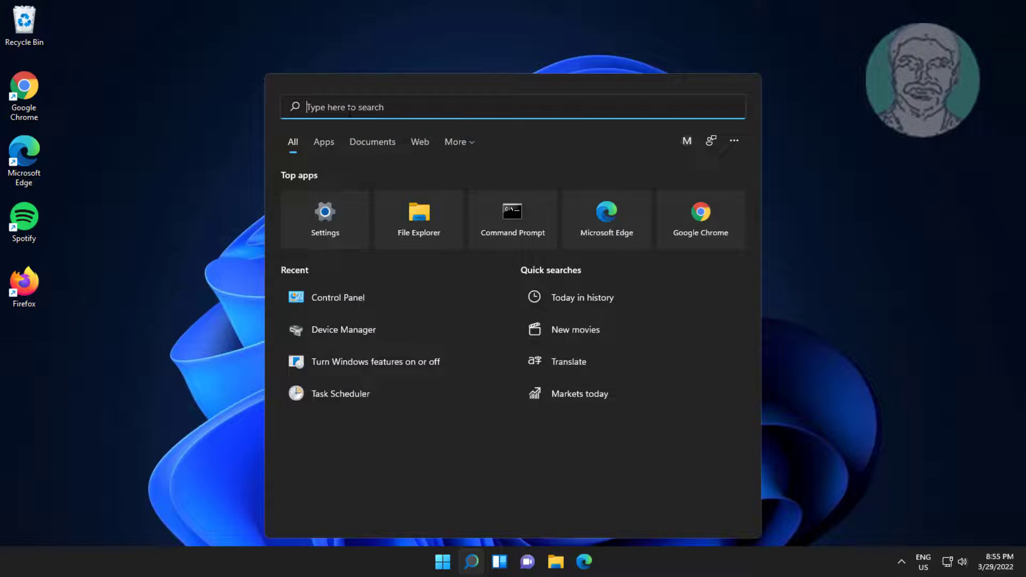
{"action": "type", "text": "cmd"}
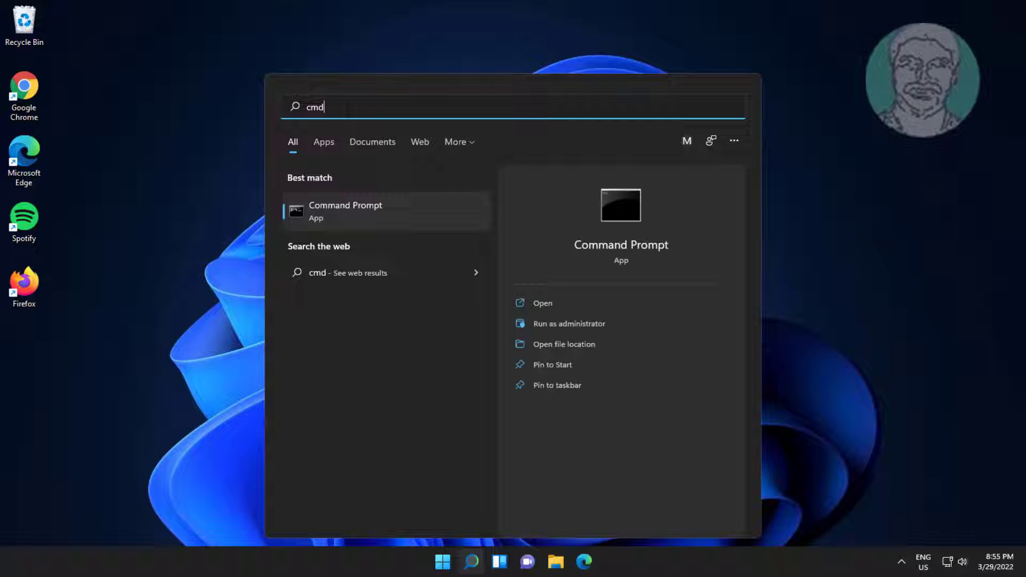
{"action": "right_click", "coordinate": [345, 210]}
{"action": "left_click", "coordinate": [384, 226]}
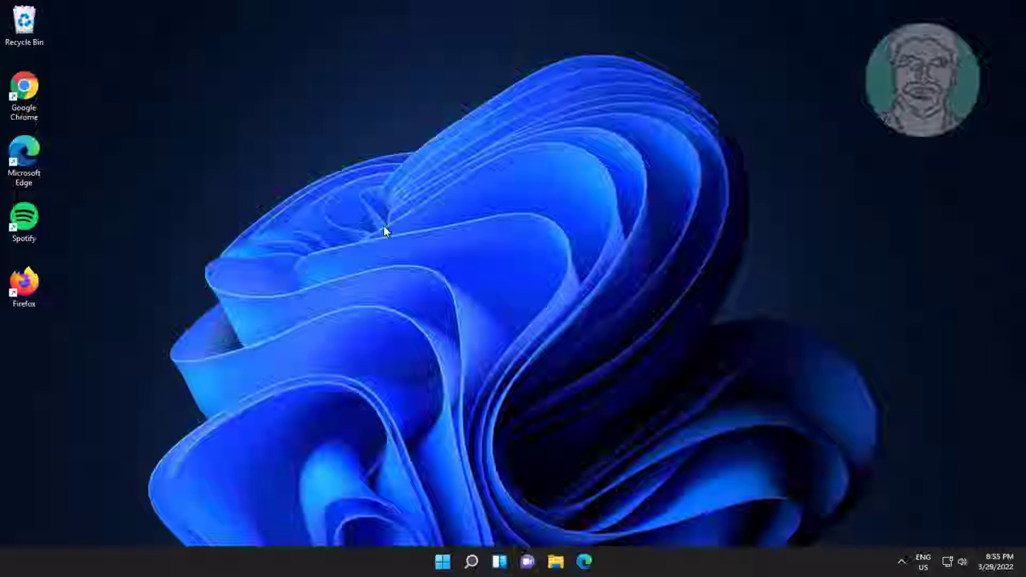
{"action": "left_click", "coordinate": [432, 384]}
Step: Stop the wuauserv, bits, cryptsvc and msiserver services with net stop commands
{"action": "left_click", "coordinate": [496, 373]}
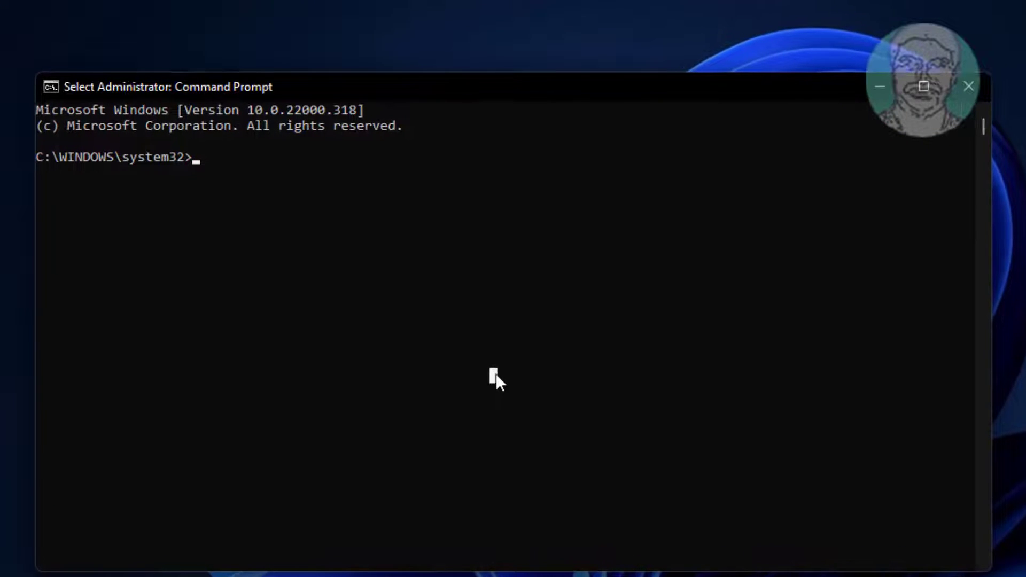
{"action": "type", "text": "net stop "}
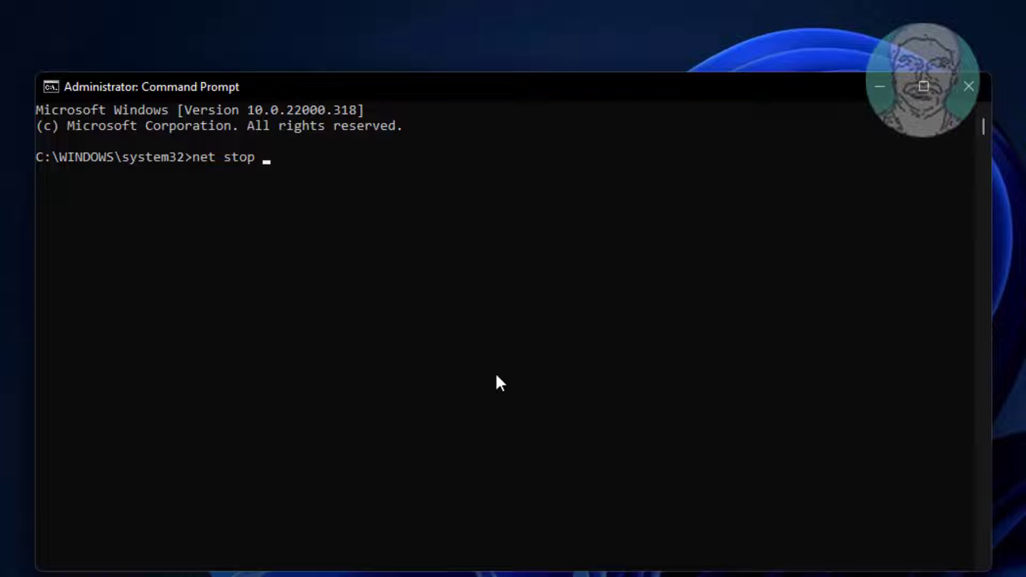
{"action": "type", "text": "wuauserv"}
{"action": "key", "text": "Return"}
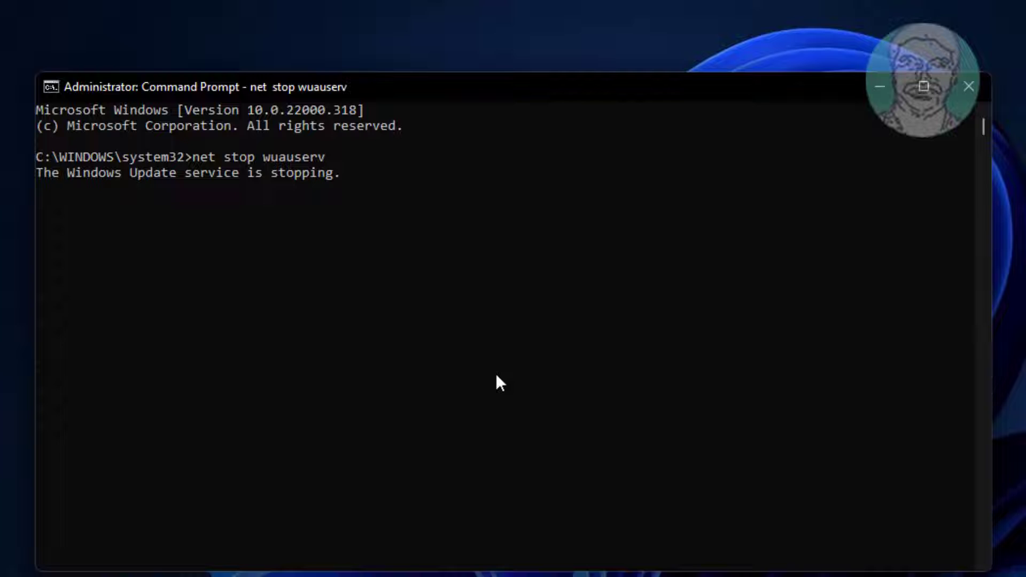
{"action": "type", "text": "net "}
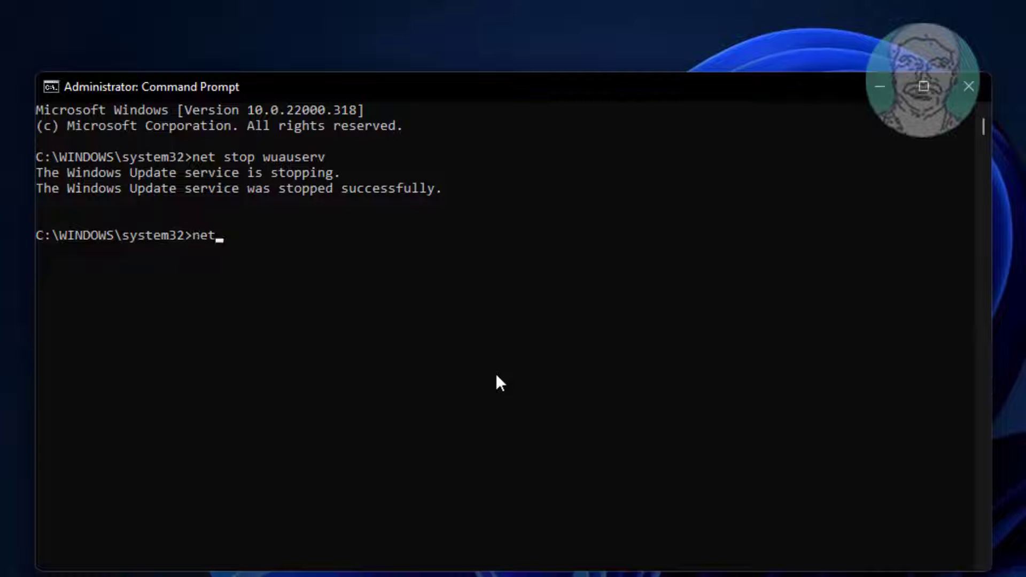
{"action": "type", "text": "stop bits"}
{"action": "key", "text": "Return"}
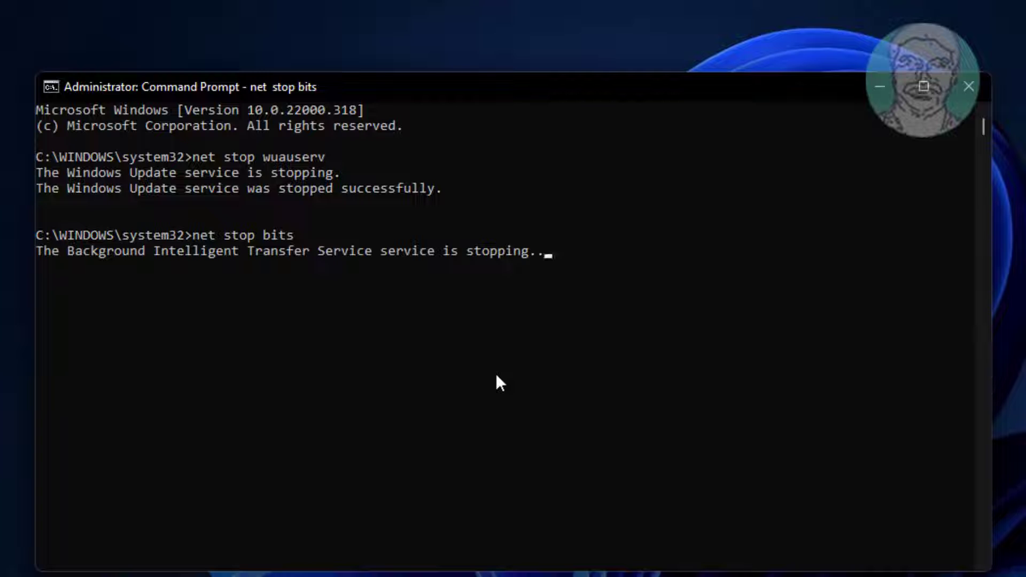
{"action": "type", "text": "net s"}
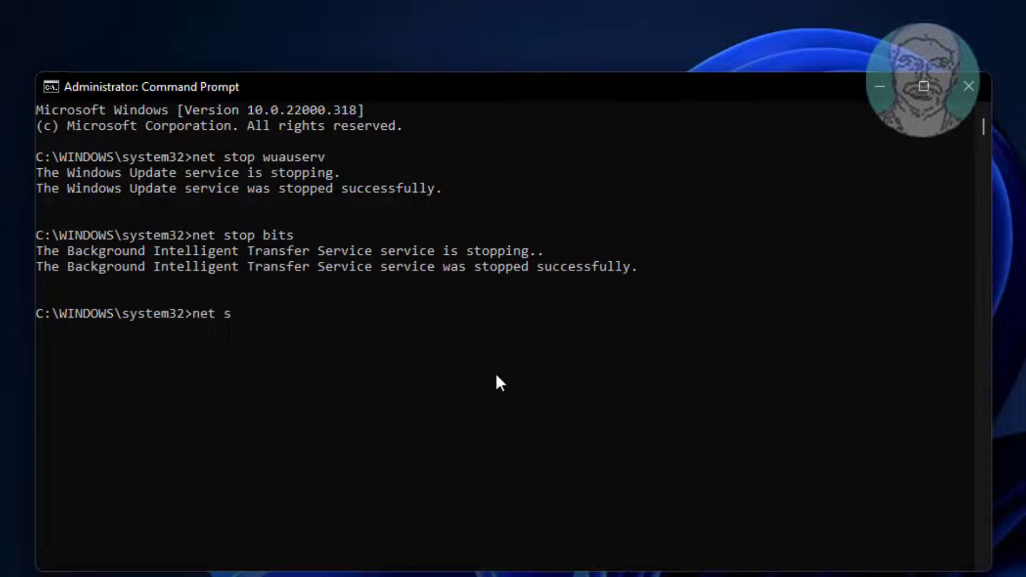
{"action": "type", "text": "top cryptsvc"}
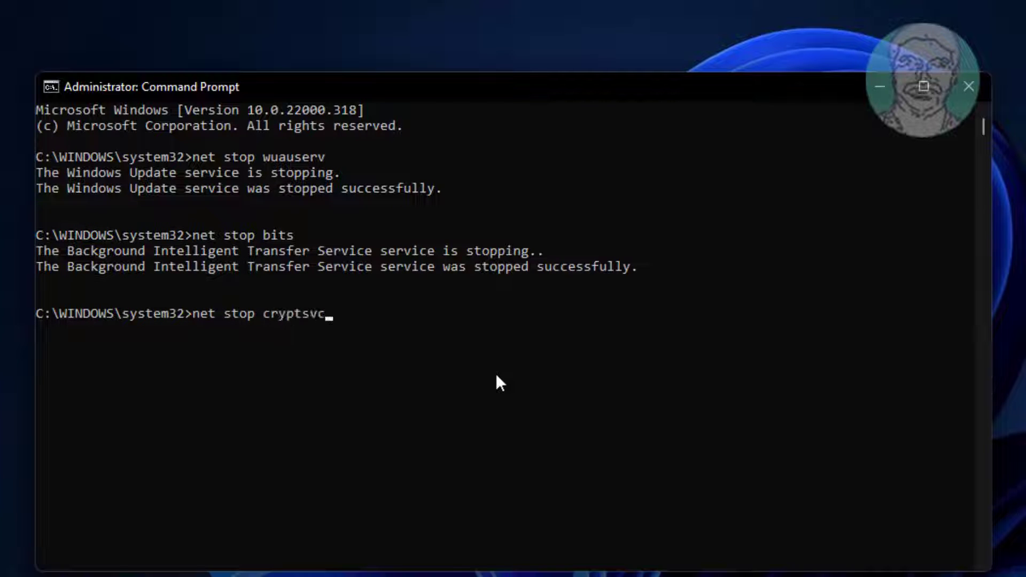
{"action": "key", "text": "Return"}
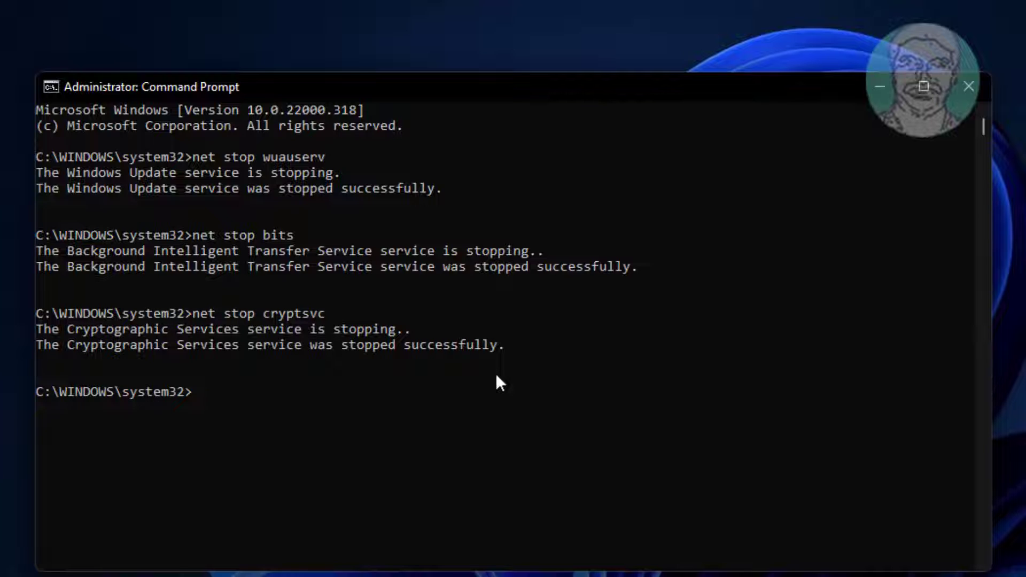
{"action": "type", "text": "net stop msiserver"}
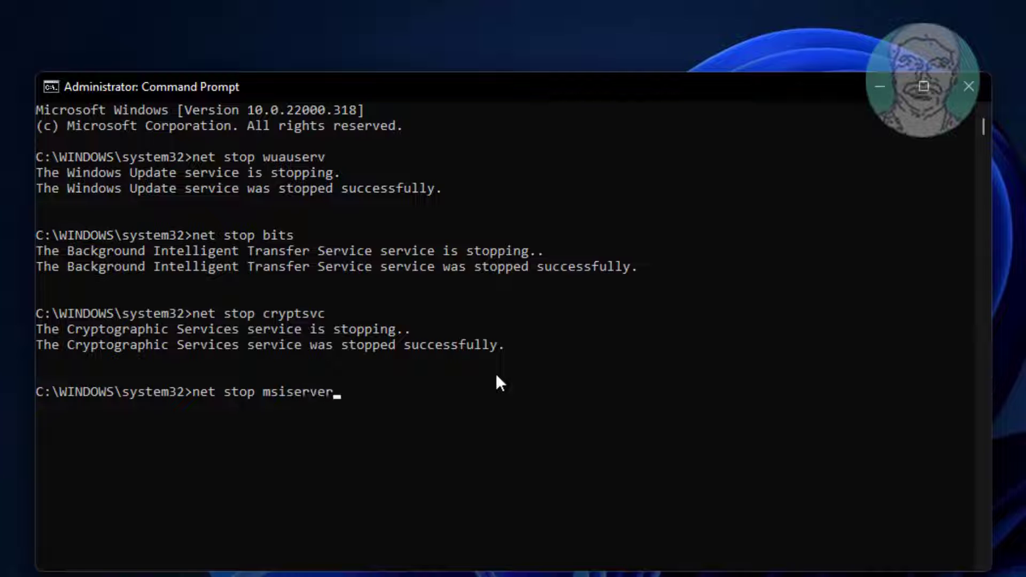
{"action": "key", "text": "Return"}
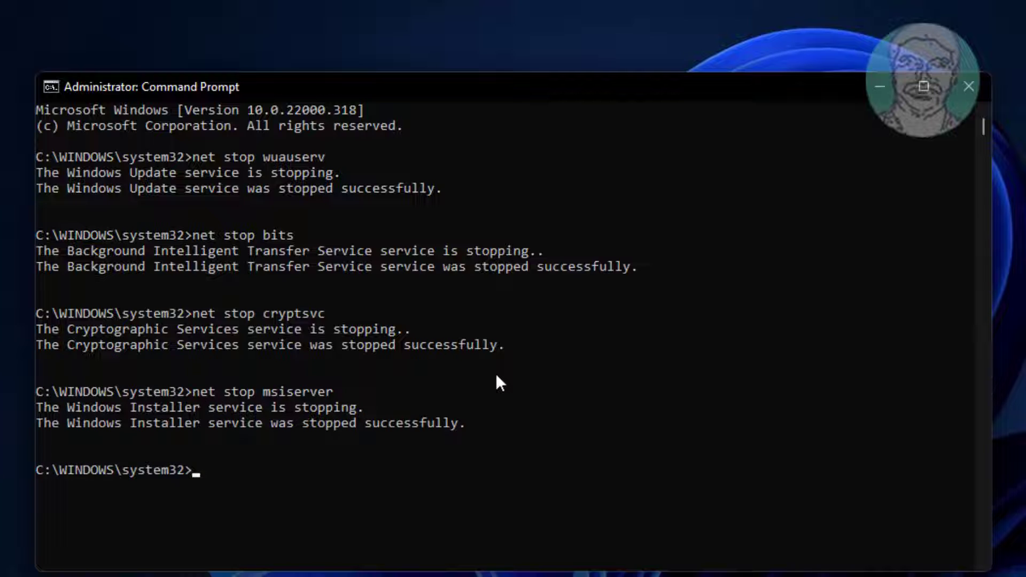
Step: Rename c:\windows\softwaredistribution to softwaredistribution.old and system32\catroot2 to catroot2.old
{"action": "type", "text": "ren c:\\window"}
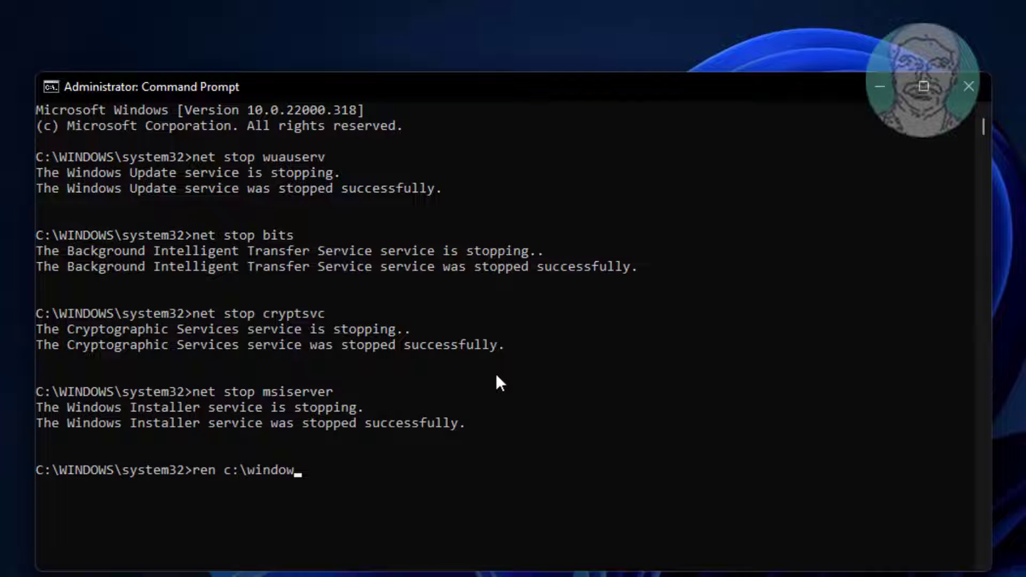
{"action": "type", "text": "s\\softwaredistr"}
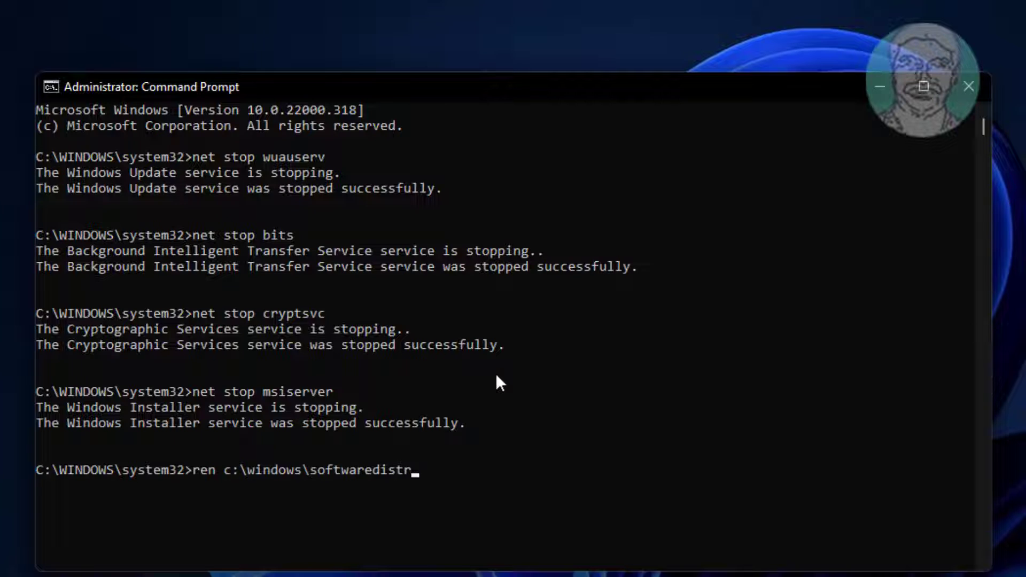
{"action": "type", "text": "ibution."}
{"action": "key", "text": "BackSpace"}
{"action": "type", "text": "software"}
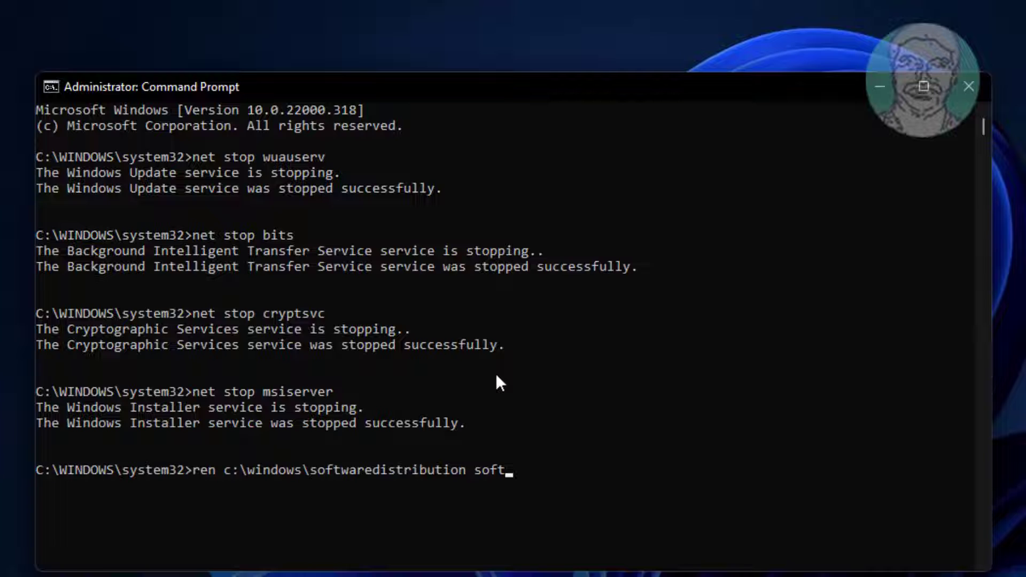
{"action": "type", "text": "distribu"}
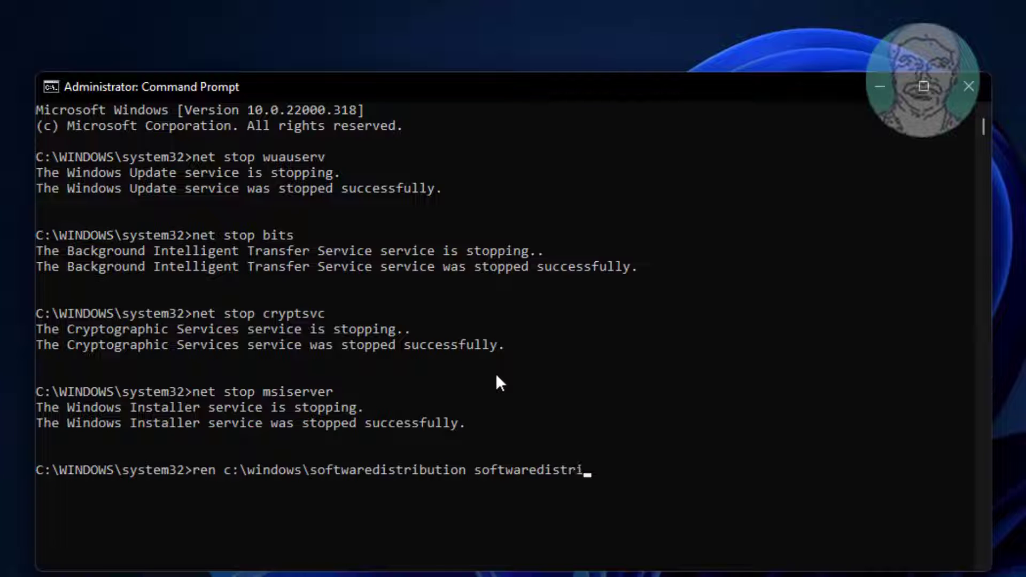
{"action": "type", "text": "tion.old"}
{"action": "key", "text": "Return"}
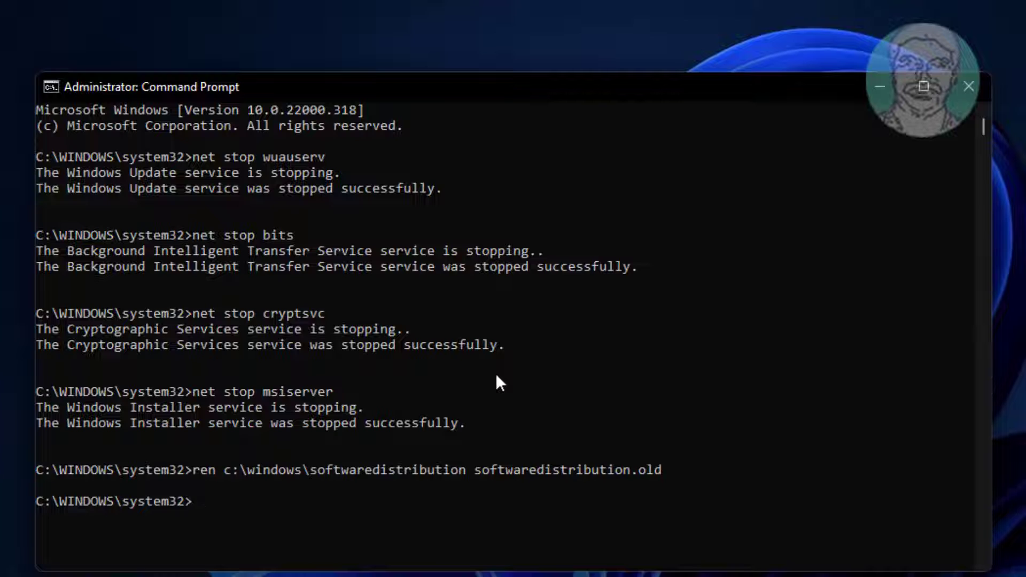
{"action": "type", "text": "ren c:\\windows"}
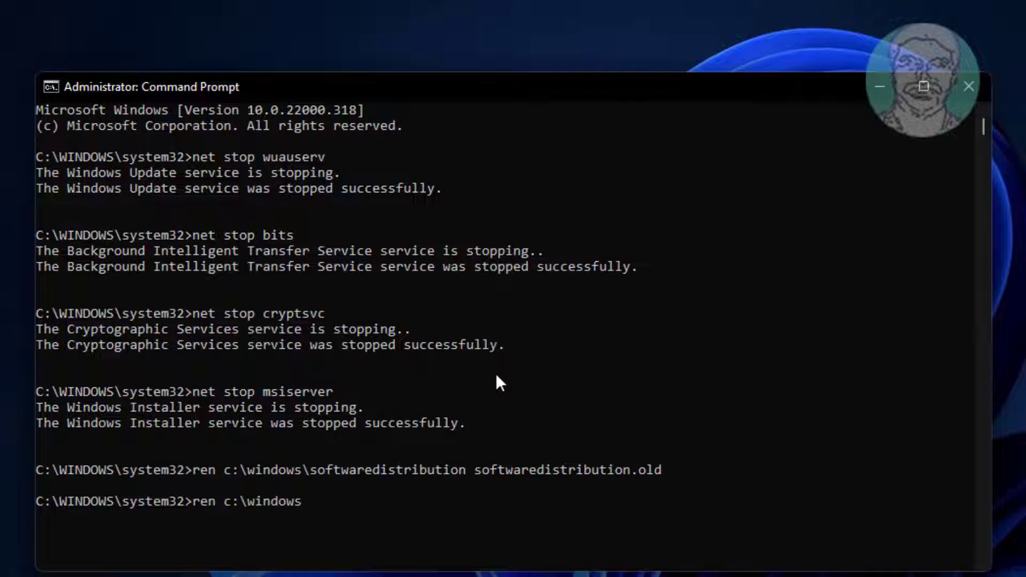
{"action": "type", "text": "\\system32\\catr"}
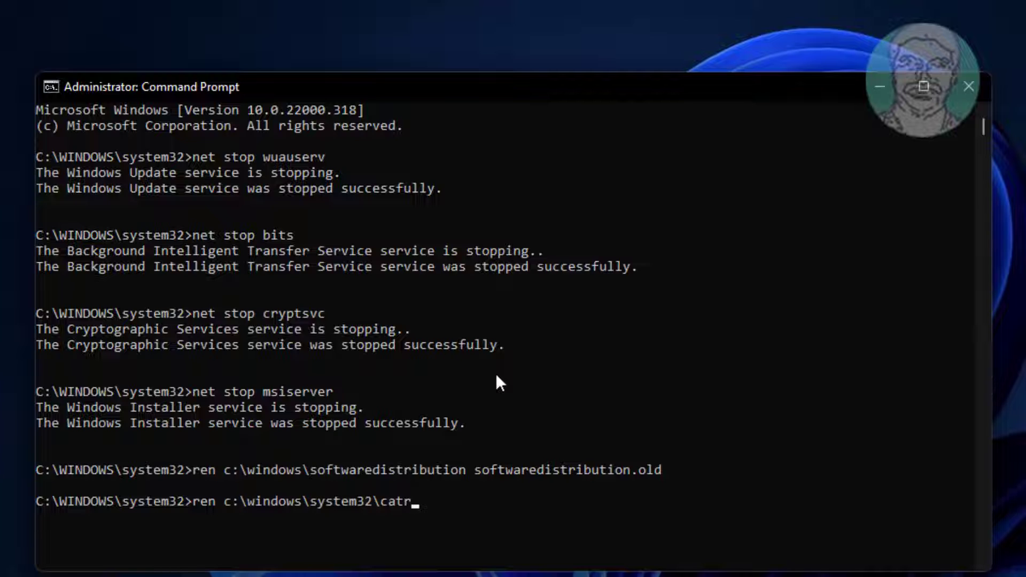
{"action": "type", "text": "oot2 catroot2.old"}
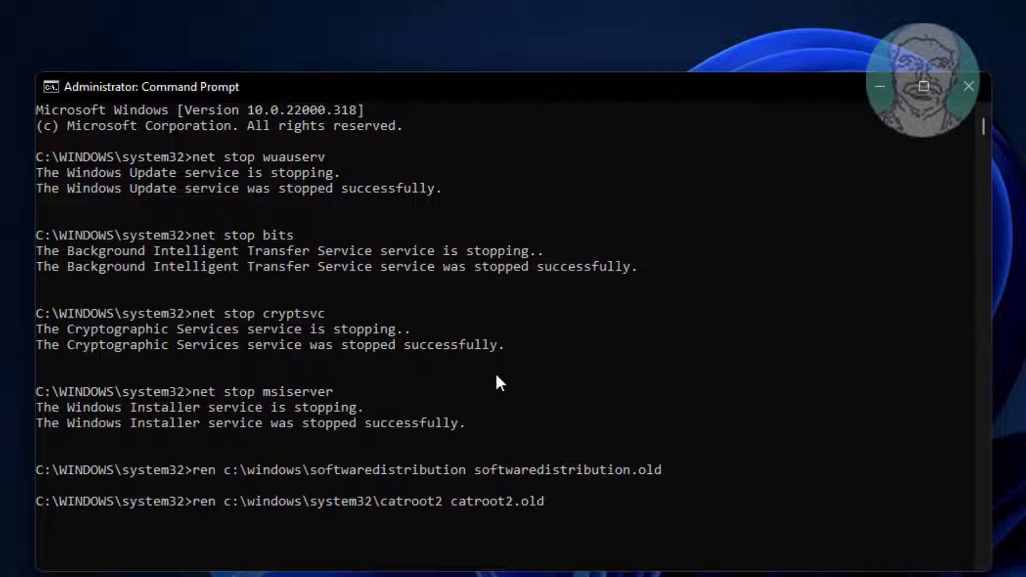
{"action": "key", "text": "Return"}
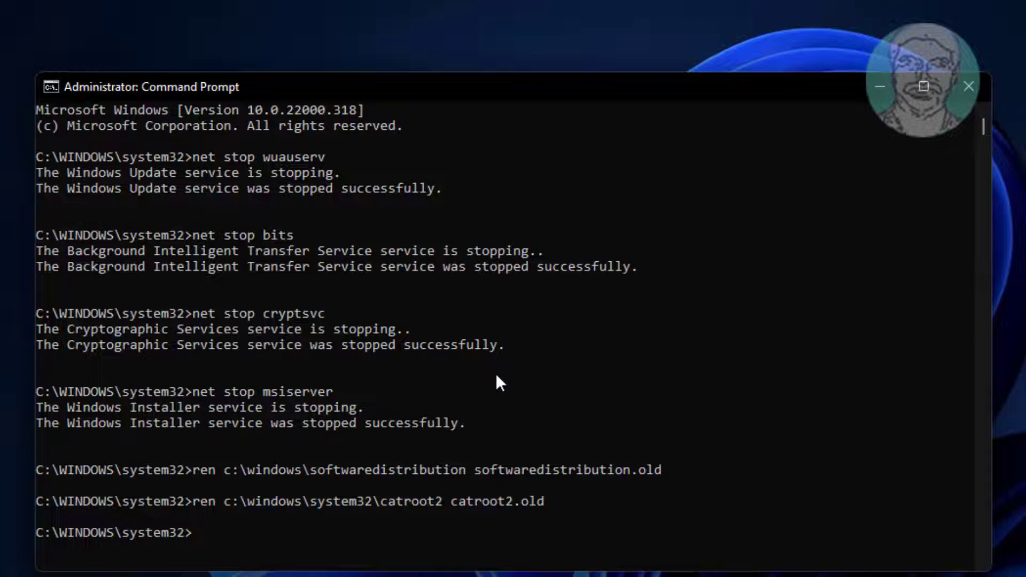
{"action": "scroll", "coordinate": [497, 376], "scroll_direction": "down", "scroll_amount": 2}
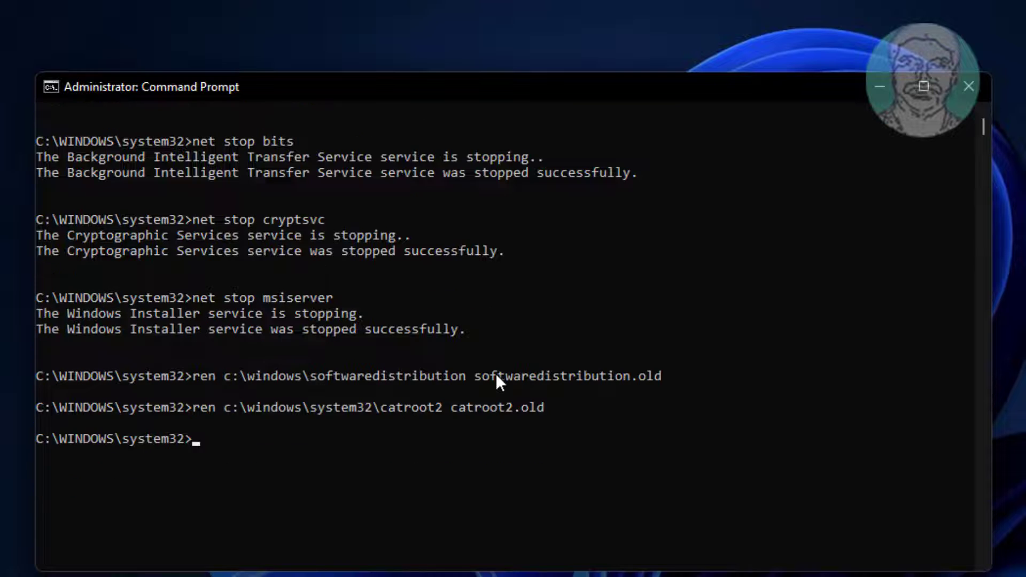
Step: Start the wuauserv, cryptsvc, bits and msiserver services again with net start commands
{"action": "type", "text": "net start wuauserv"}
{"action": "key", "text": "Return"}
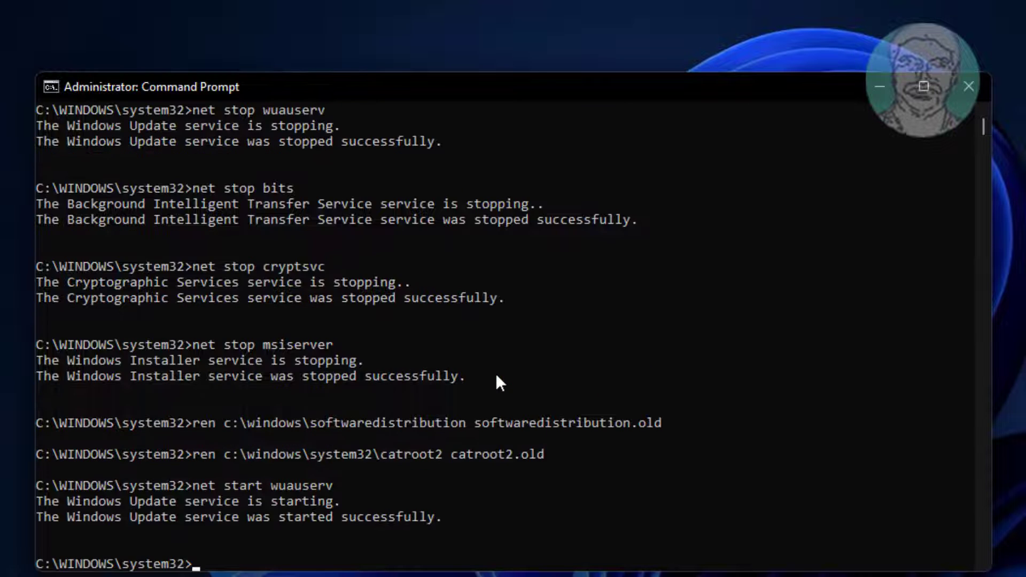
{"action": "scroll", "coordinate": [521, 416], "scroll_direction": "down", "scroll_amount": 3}
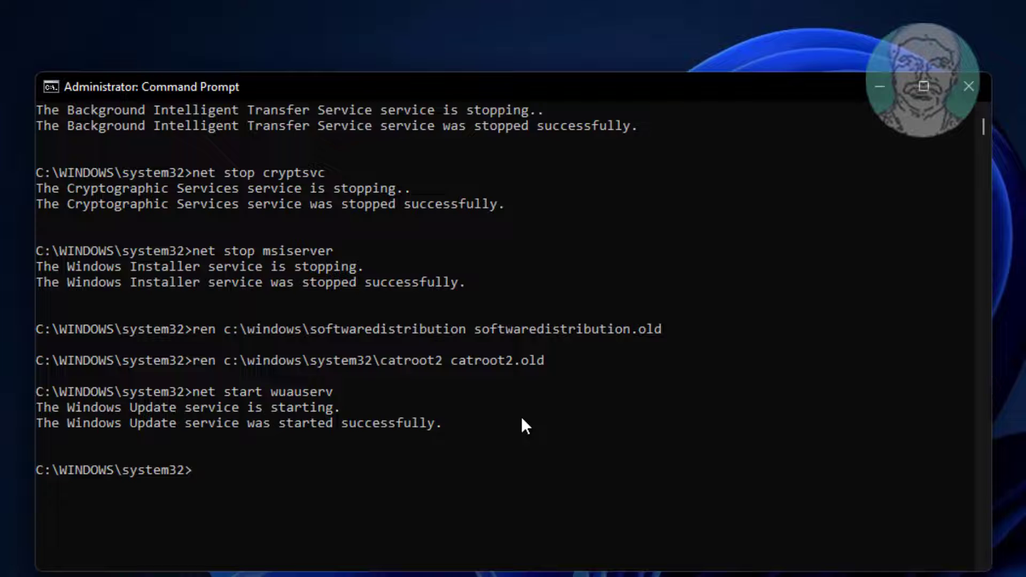
{"action": "type", "text": "net "}
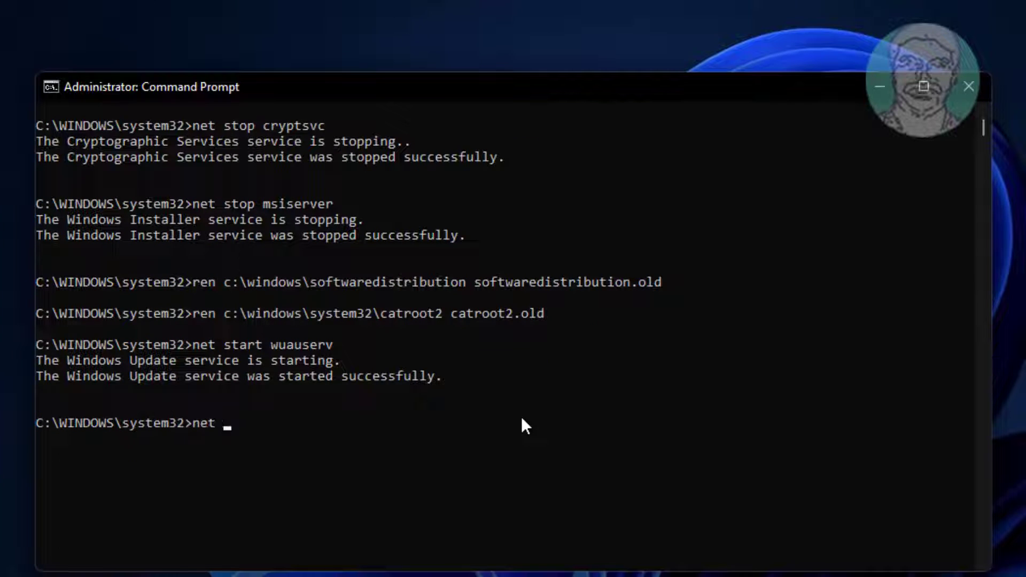
{"action": "type", "text": "start cryptsvc"}
{"action": "key", "text": "Return"}
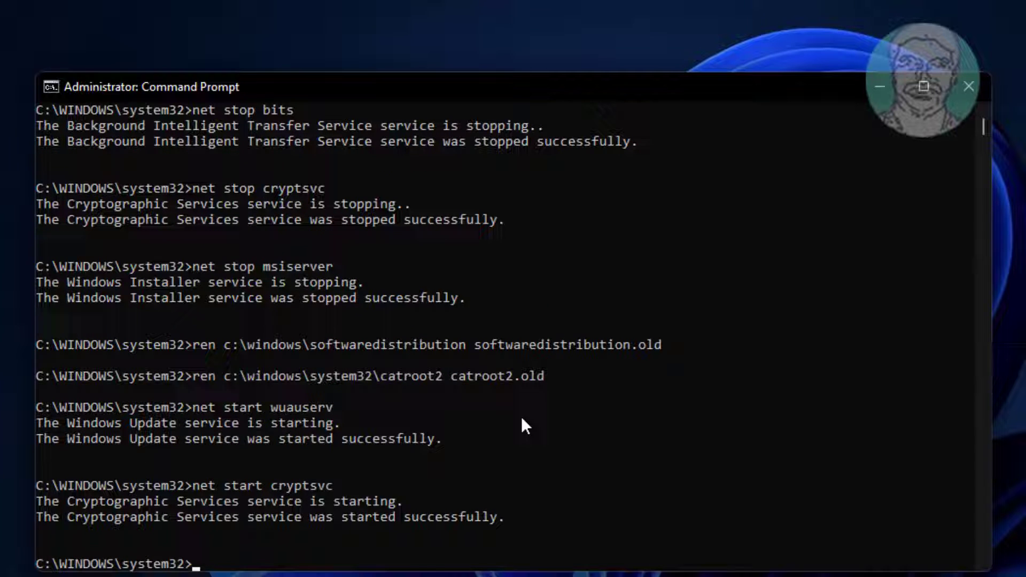
{"action": "type", "text": "net start bits"}
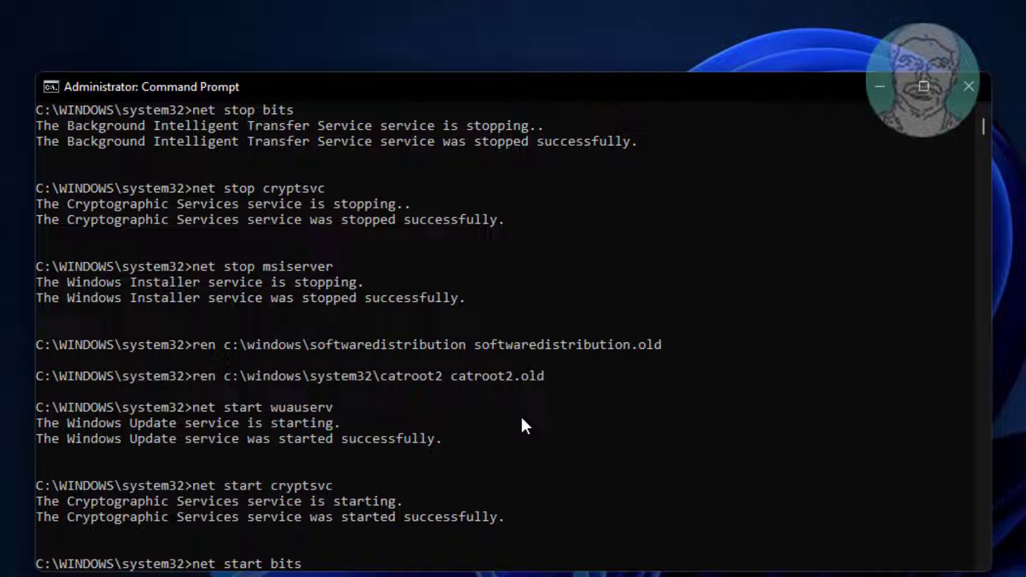
{"action": "key", "text": "Return"}
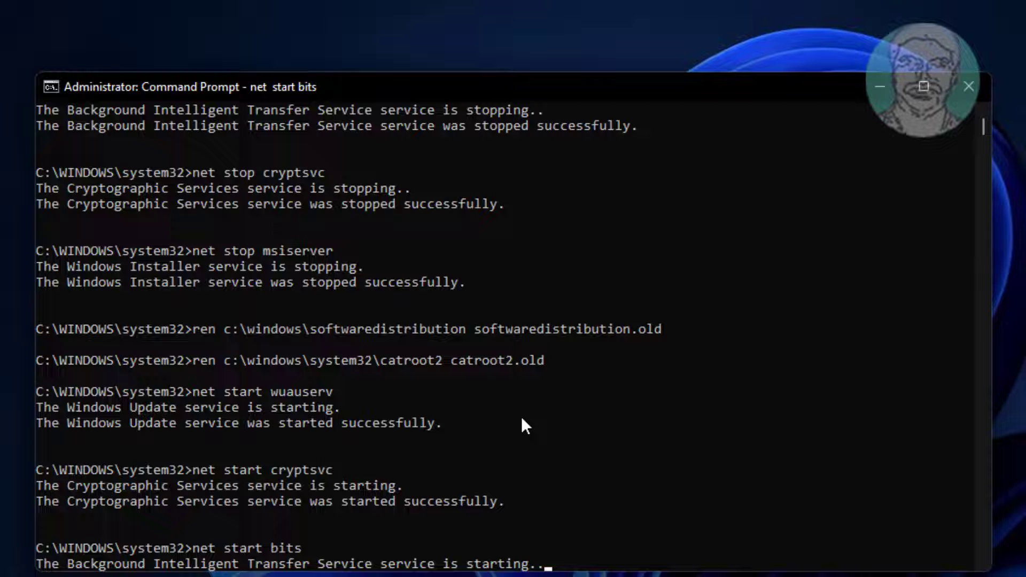
{"action": "type", "text": "ne"}
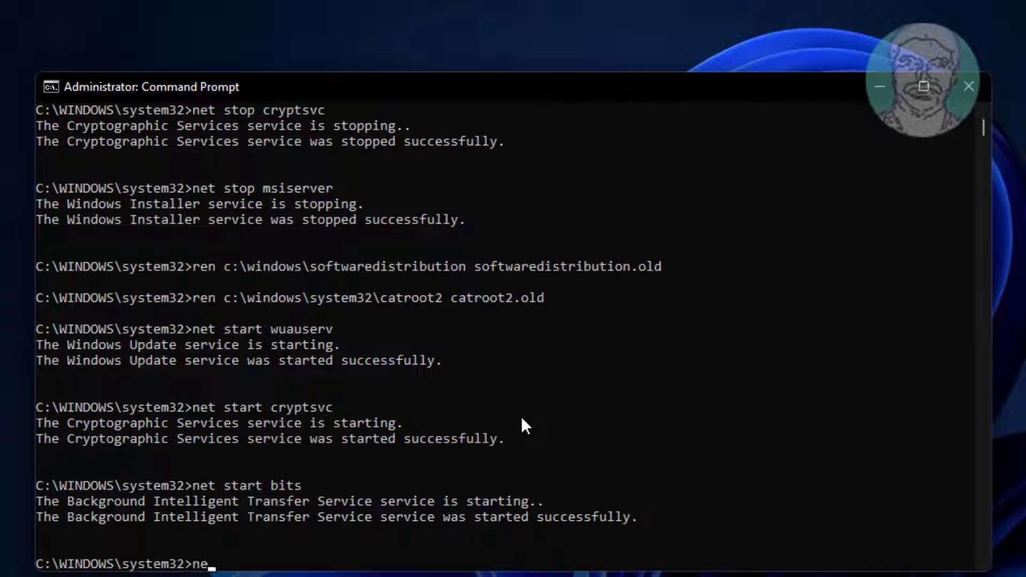
{"action": "type", "text": "t start msiserver"}
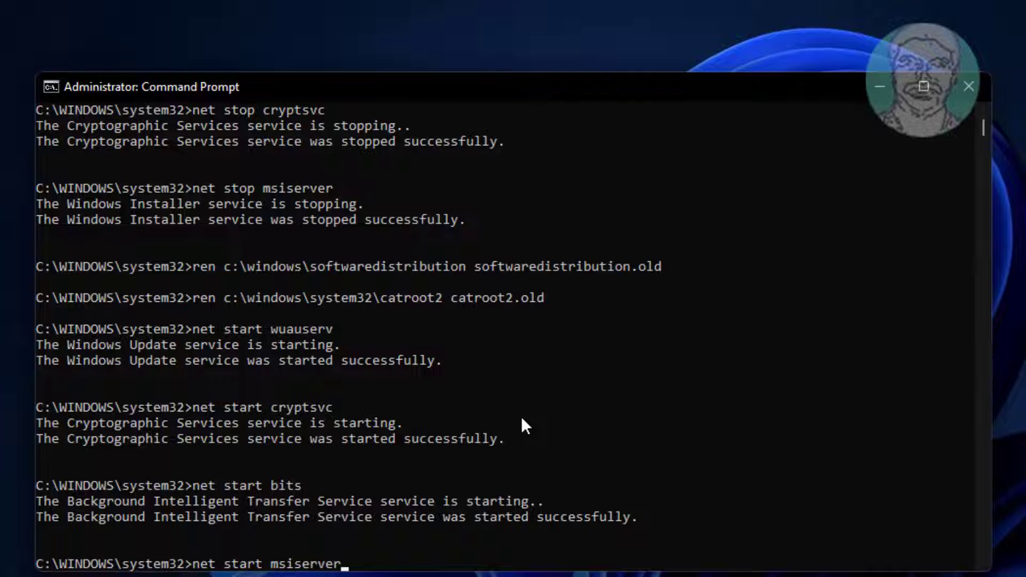
{"action": "key", "text": "Return"}
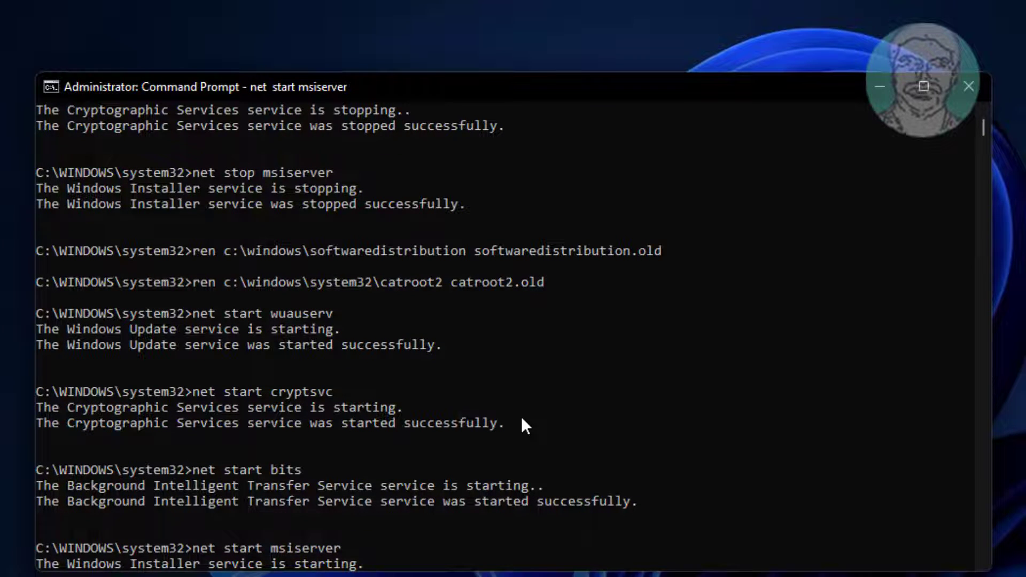
Step: Exit Command Prompt and restart the PC from the Start menu's power options
{"action": "type", "text": "exit"}
{"action": "key", "text": "Return"}
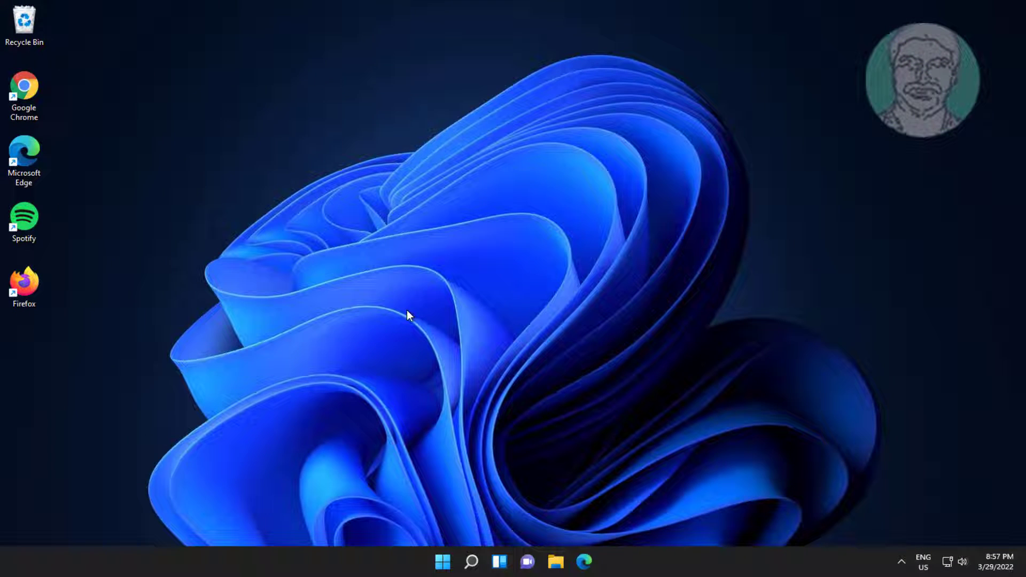
{"action": "left_click", "coordinate": [448, 558]}
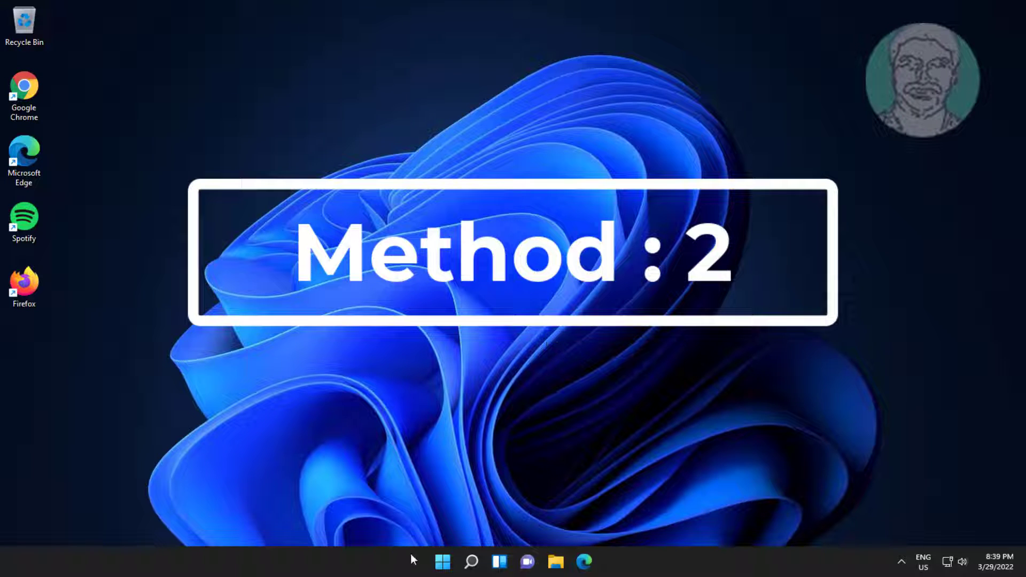
Step: Run the Windows Update troubleshooter under Settings > Troubleshoot > Other troubleshooters and close its report
{"action": "left_click", "coordinate": [443, 561]}
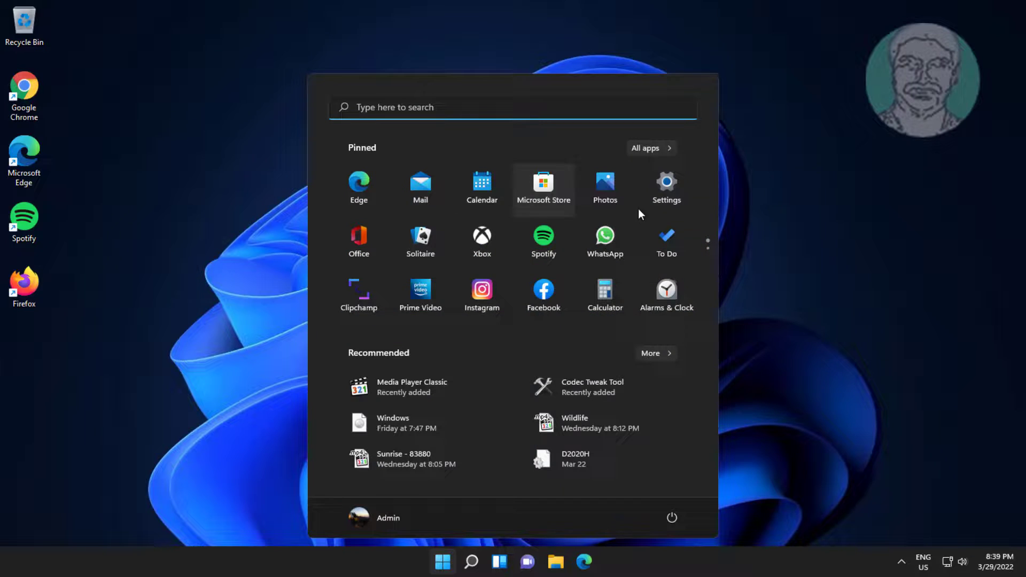
{"action": "left_click", "coordinate": [685, 185]}
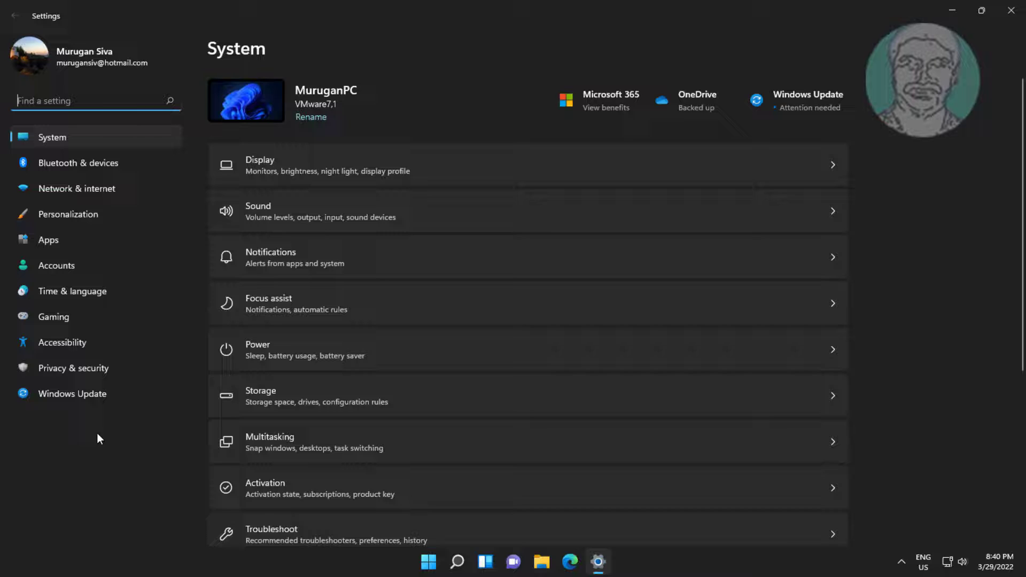
{"action": "scroll", "coordinate": [458, 375], "scroll_direction": "down", "scroll_amount": 5}
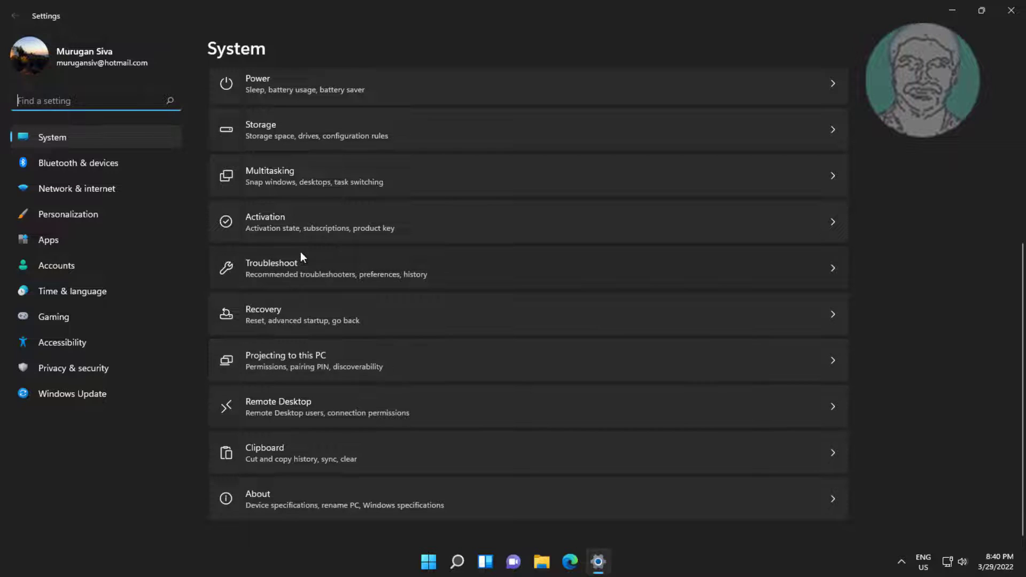
{"action": "left_click", "coordinate": [300, 257]}
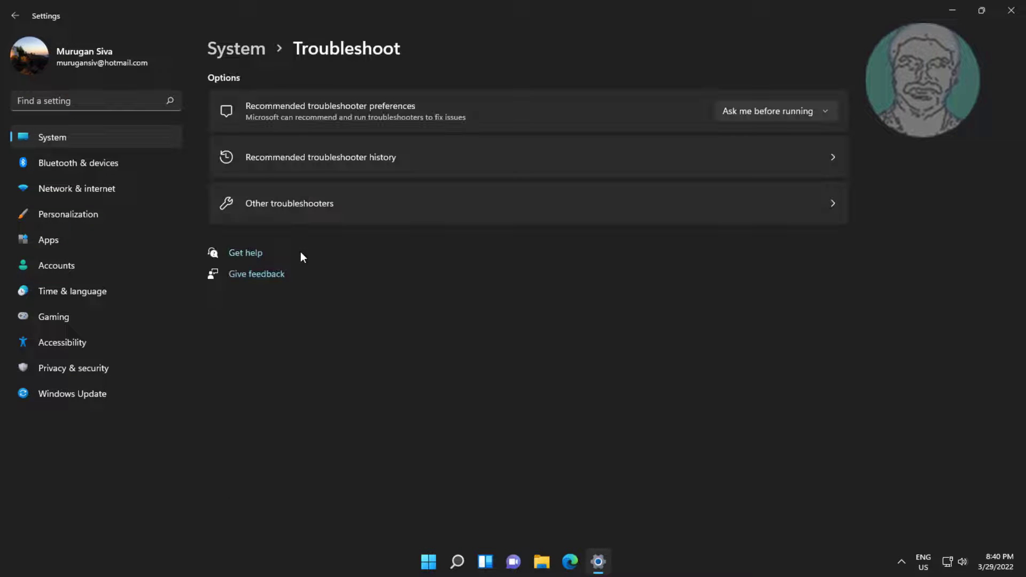
{"action": "left_click", "coordinate": [327, 213]}
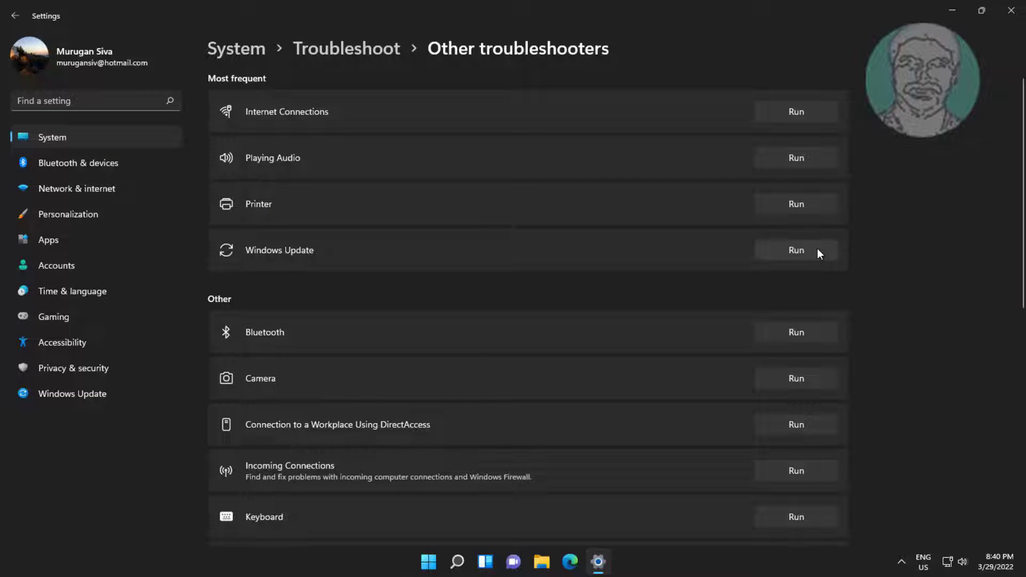
{"action": "left_click", "coordinate": [797, 250]}
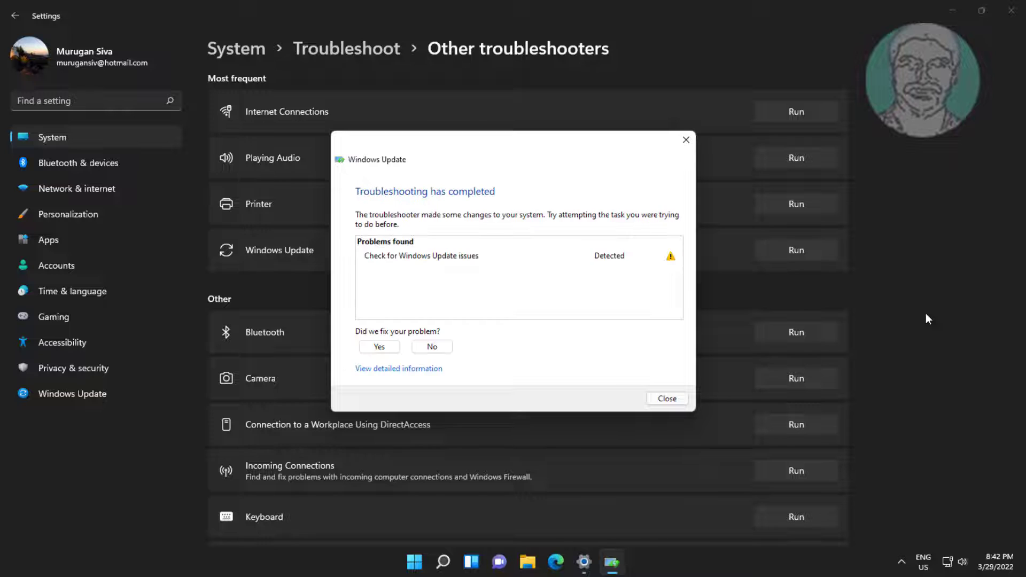
{"action": "left_click", "coordinate": [679, 401]}
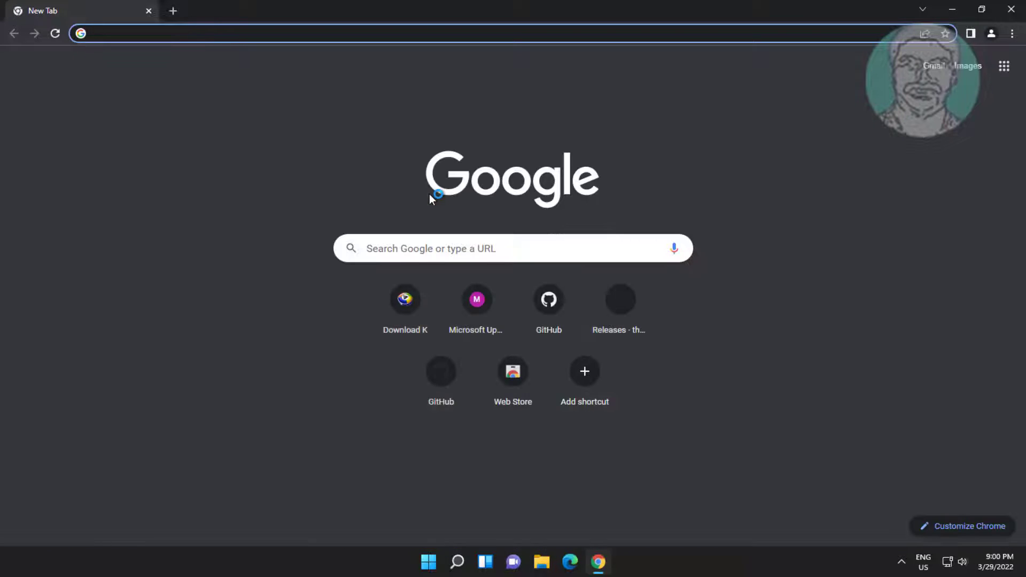
Step: Paste-and-go to catalog.update.microsoft.com and search the catalog for KB5011563
{"action": "right_click", "coordinate": [101, 33]}
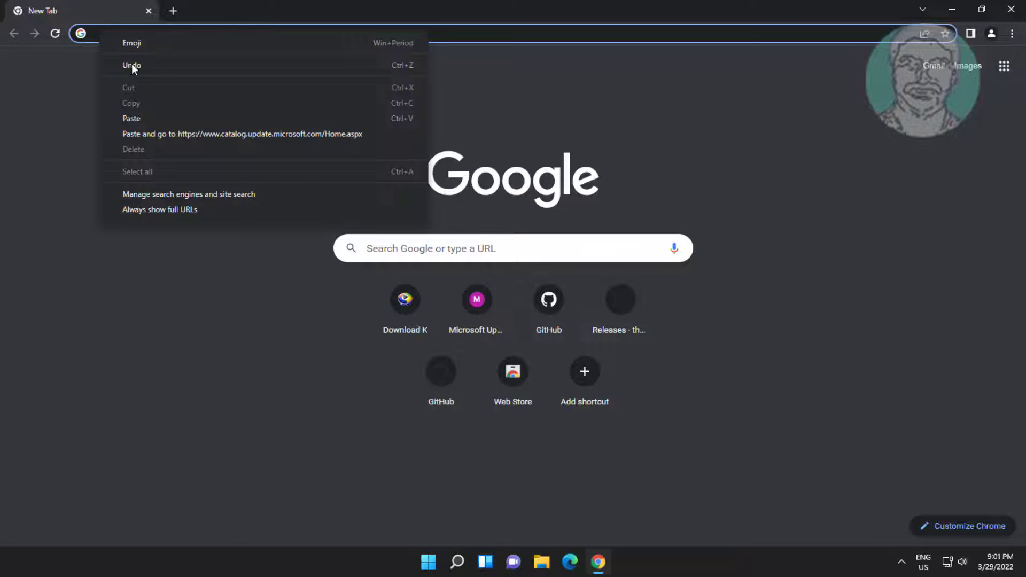
{"action": "left_click", "coordinate": [178, 136]}
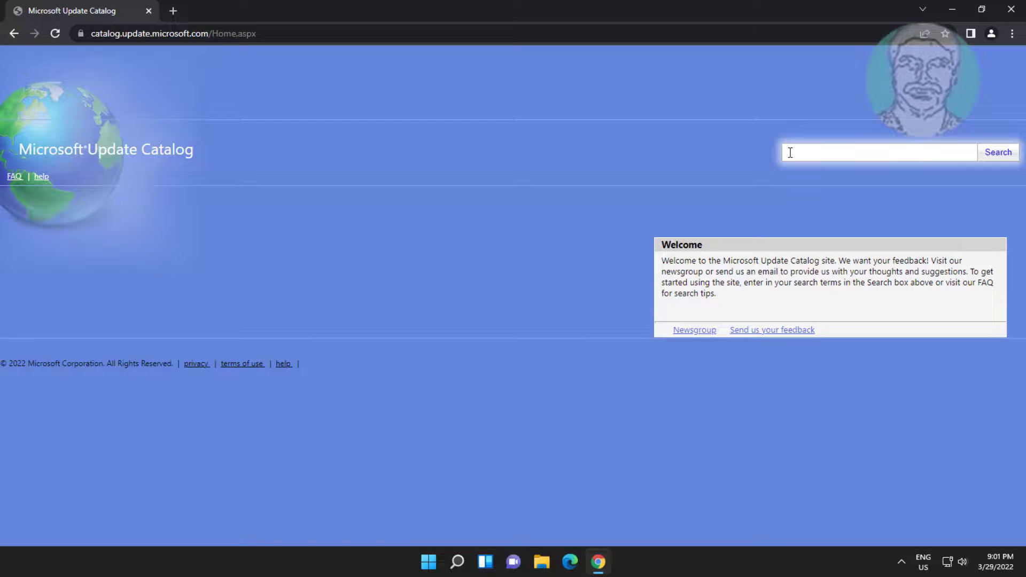
{"action": "type", "text": "KB5011563"}
{"action": "left_click", "coordinate": [998, 154]}
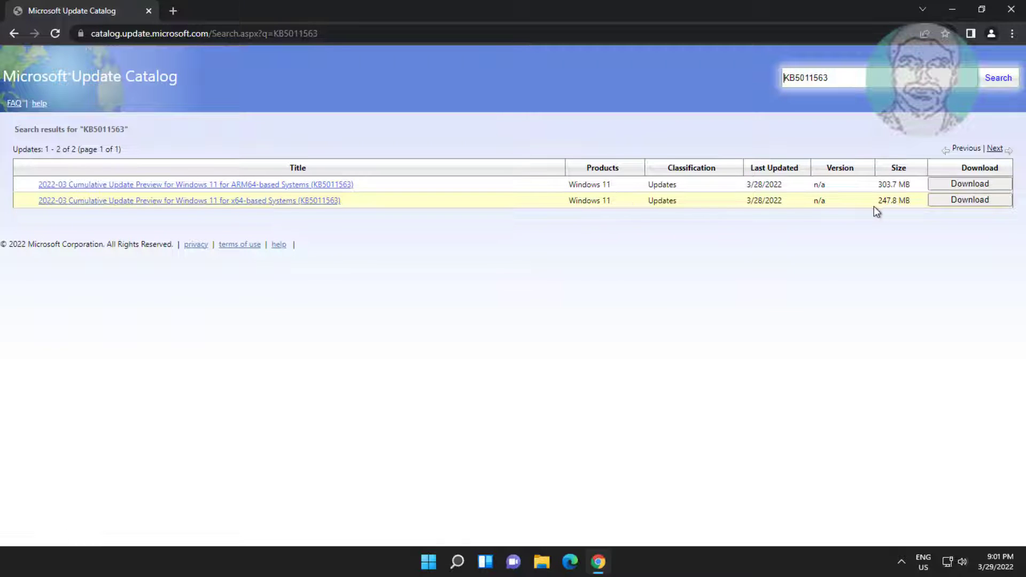
Step: Save the x64 KB5011563 .msu package from its download link into Downloads
{"action": "left_click", "coordinate": [963, 203]}
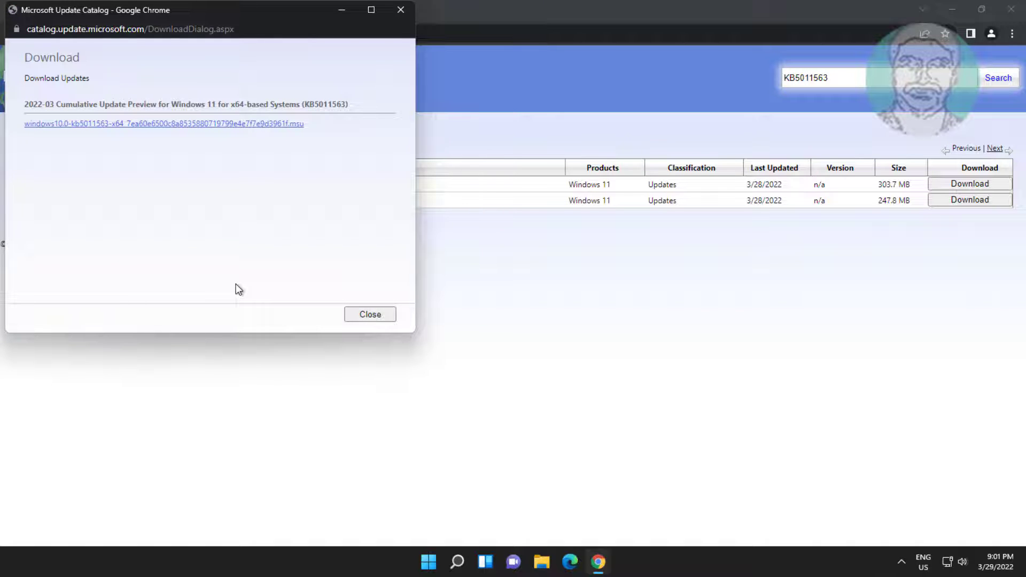
{"action": "right_click", "coordinate": [223, 130]}
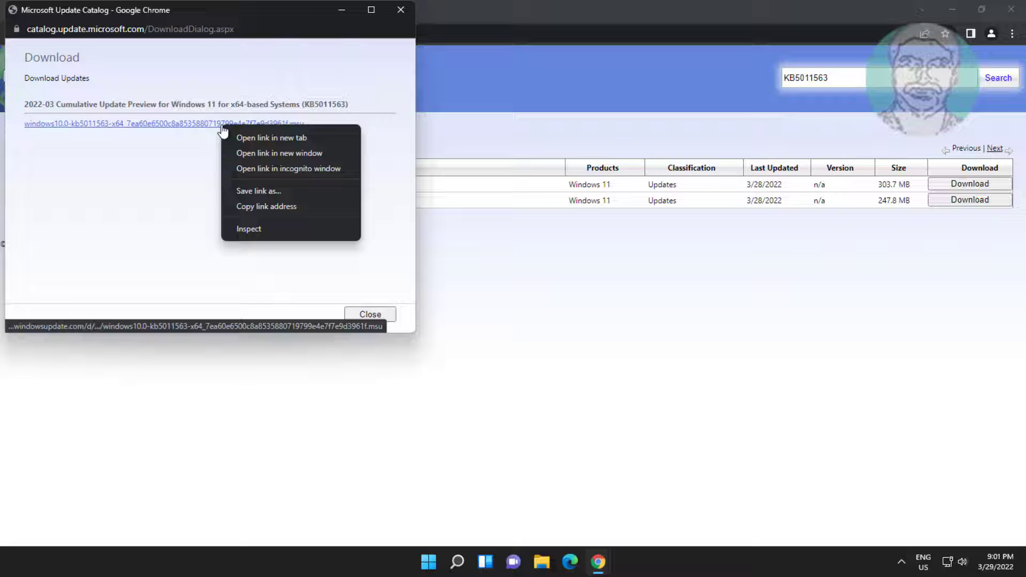
{"action": "left_click", "coordinate": [264, 188]}
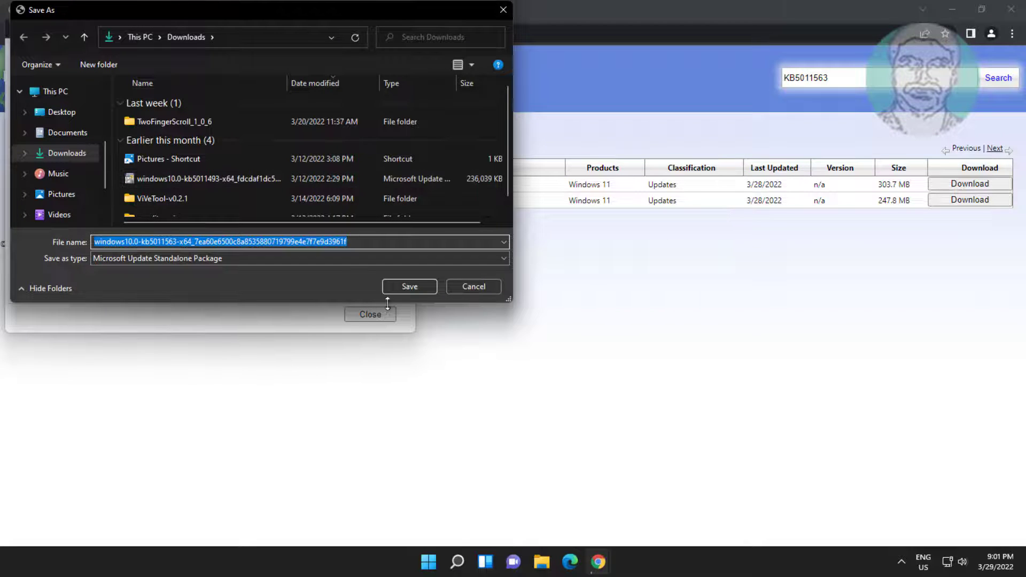
{"action": "left_click", "coordinate": [399, 290]}
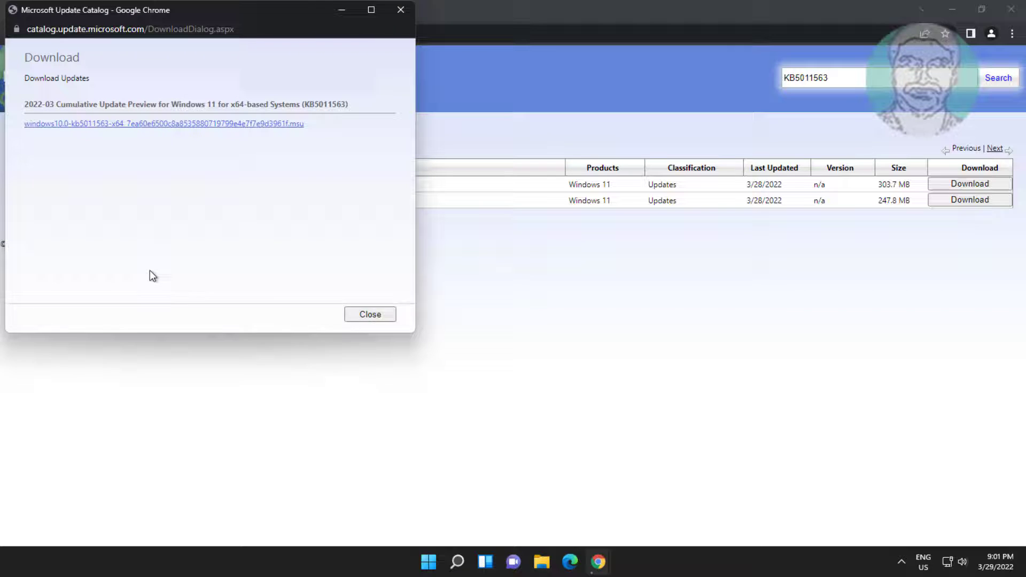
Step: Keep the download flagged as insecure, open the .msu, and minimize Chrome
{"action": "left_click", "coordinate": [210, 318]}
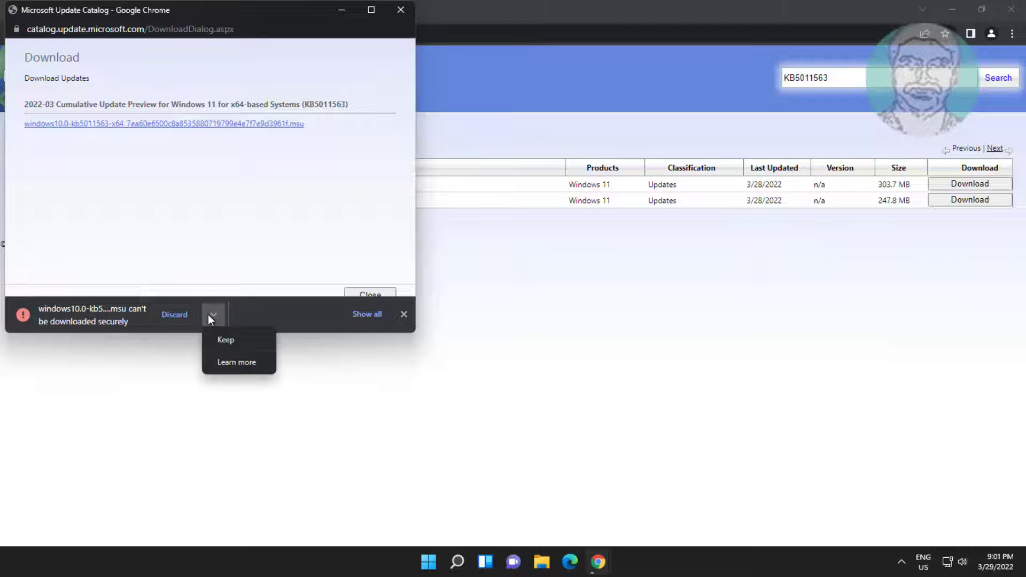
{"action": "left_click", "coordinate": [233, 342]}
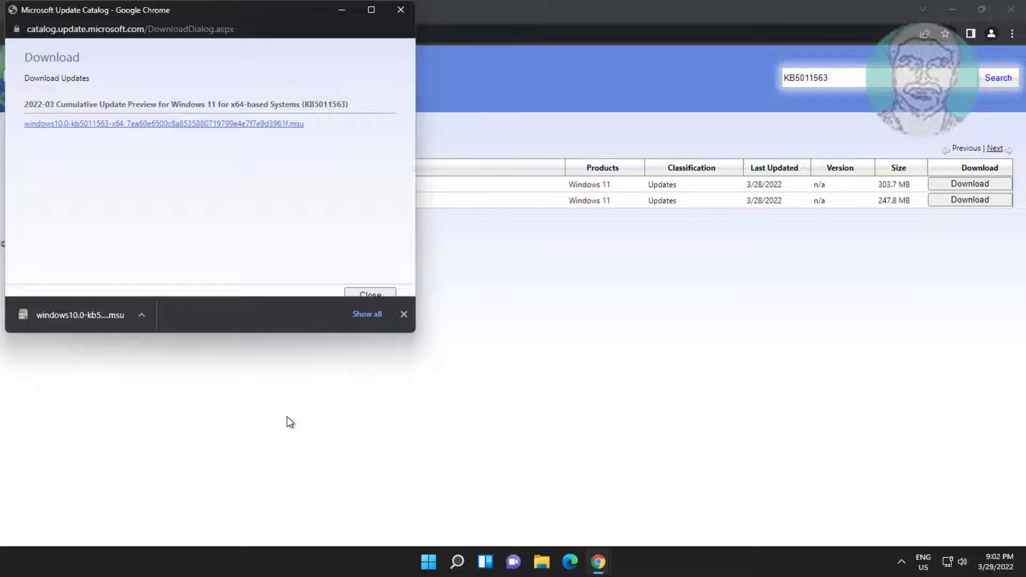
{"action": "left_click", "coordinate": [99, 316]}
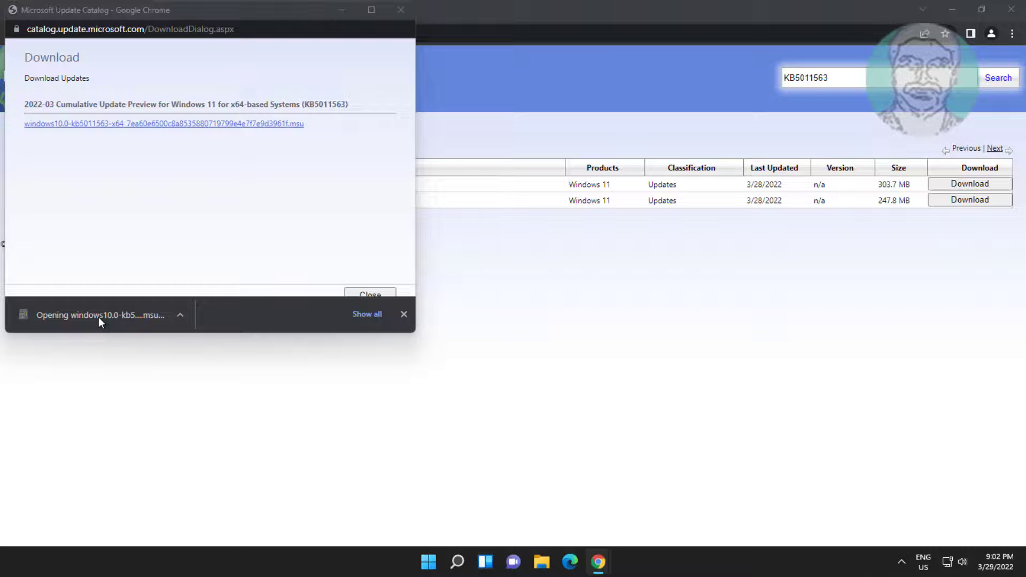
{"action": "left_click", "coordinate": [341, 11]}
{"action": "left_click", "coordinate": [957, 8]}
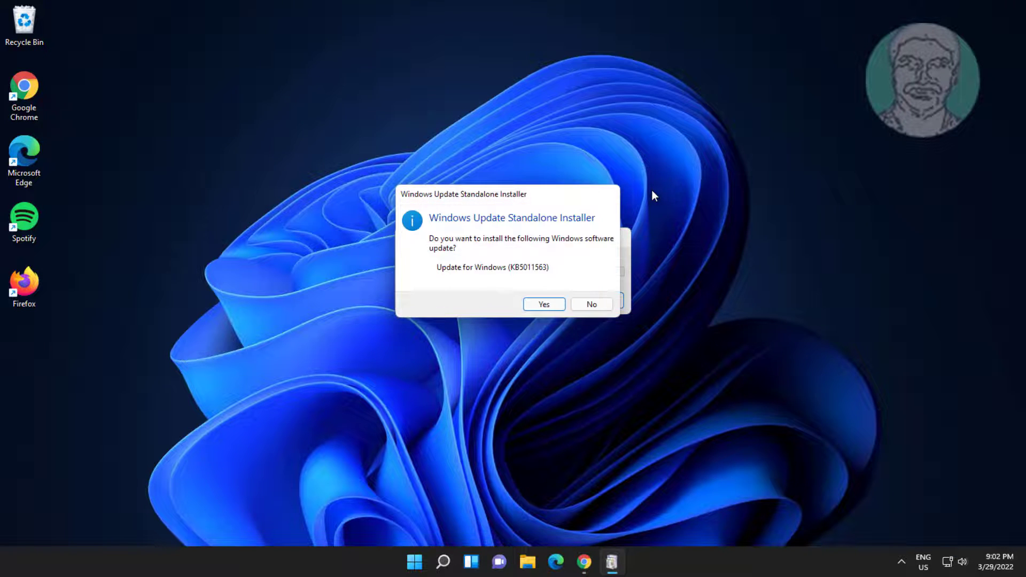
Step: Confirm installing update KB5011563 in the Windows Update Standalone Installer
{"action": "left_click", "coordinate": [544, 302]}
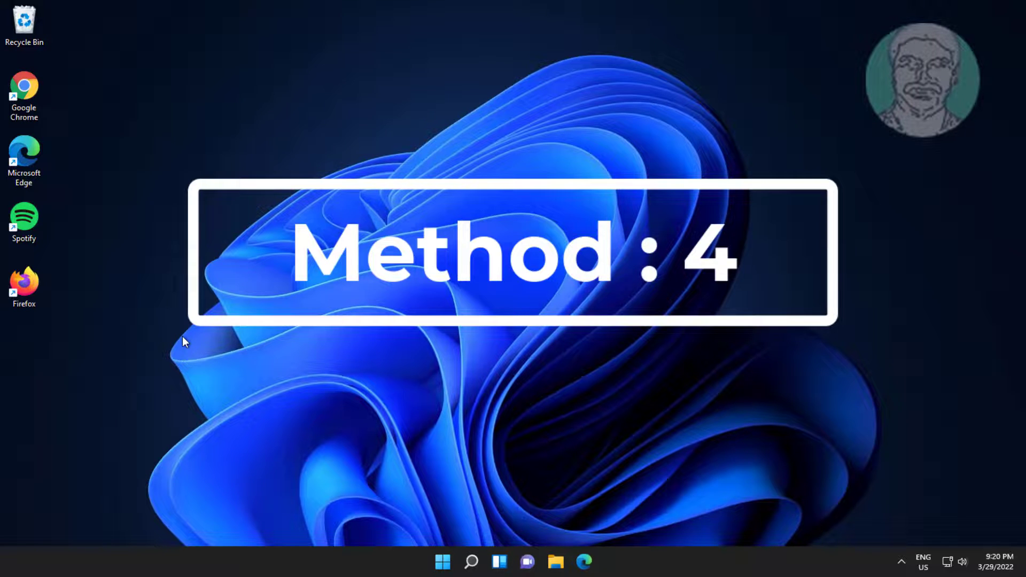
Step: In maximized Chrome, search 'windows 11 download' and open Microsoft's Download Windows 11 page
{"action": "double_click", "coordinate": [37, 90]}
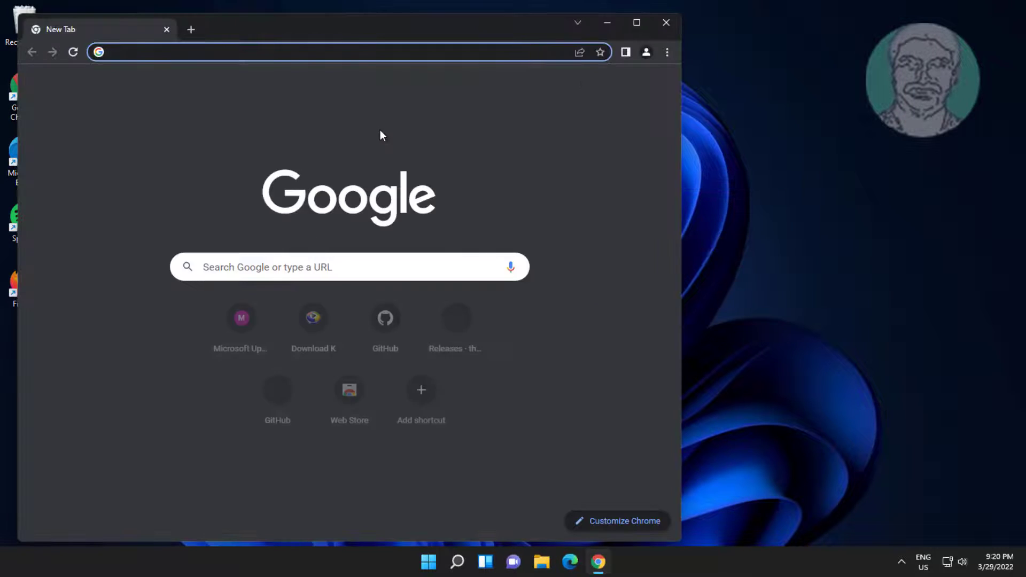
{"action": "left_click", "coordinate": [636, 26]}
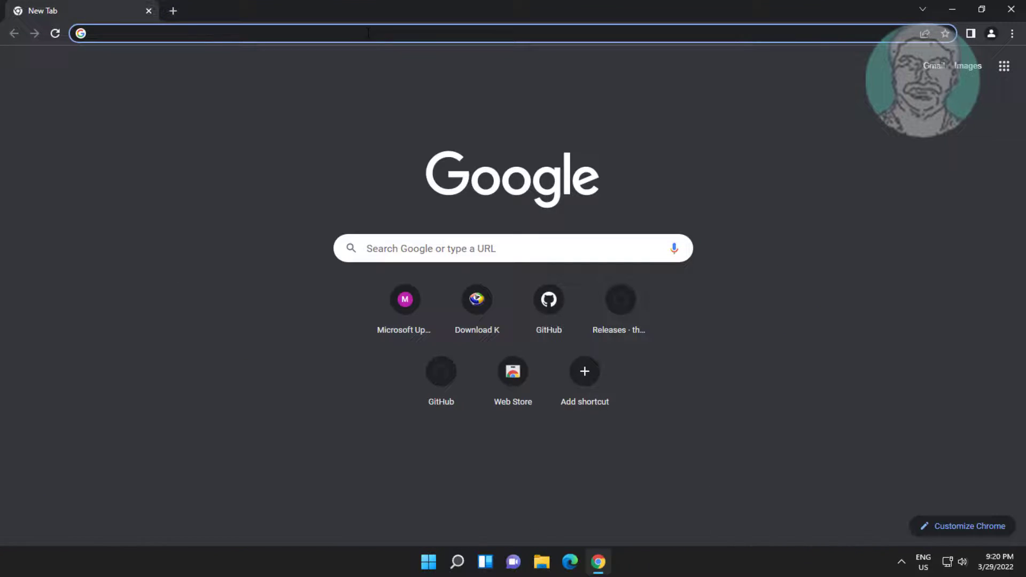
{"action": "type", "text": "w"}
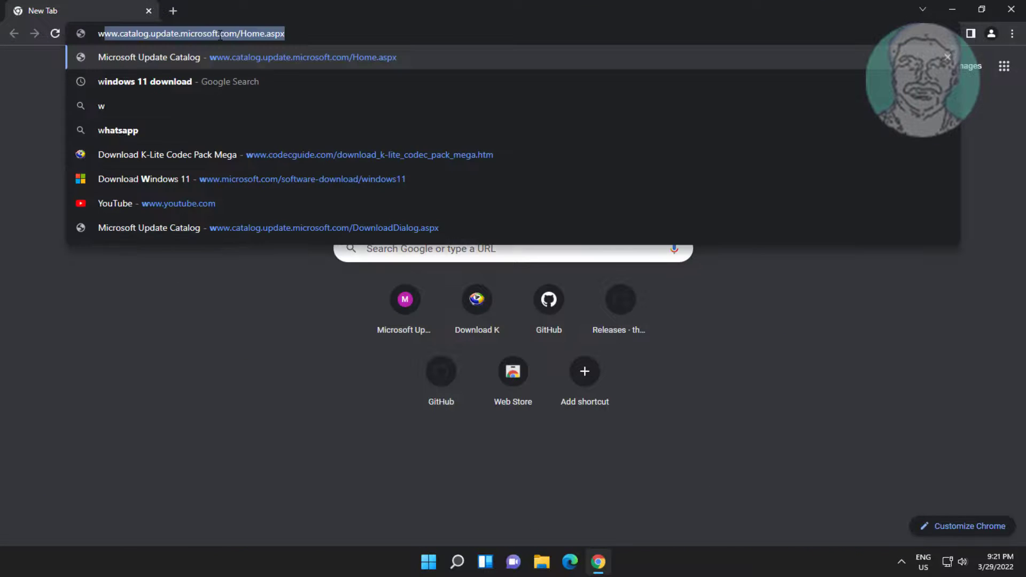
{"action": "type", "text": "indows 11 downl"}
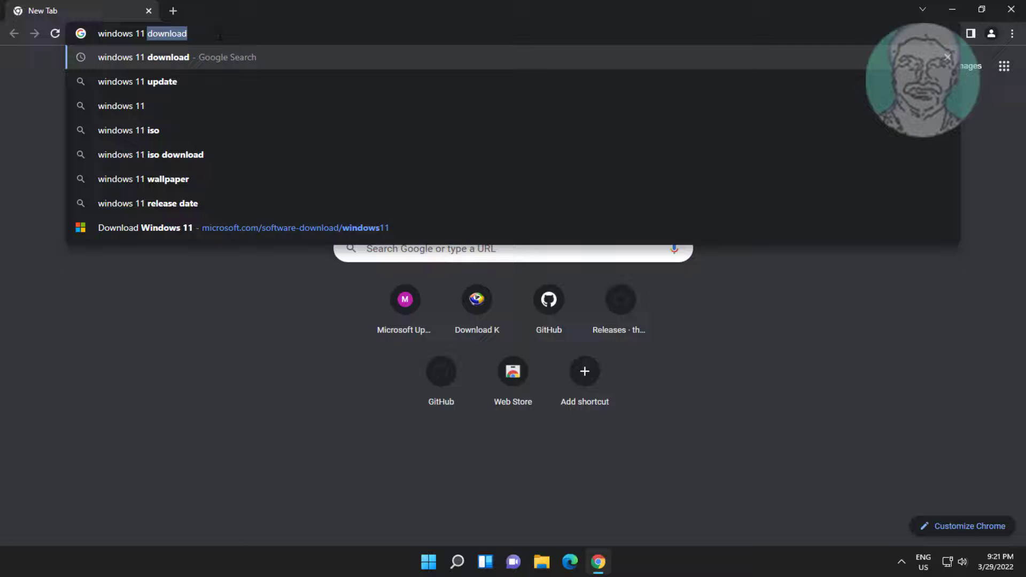
{"action": "type", "text": "oad"}
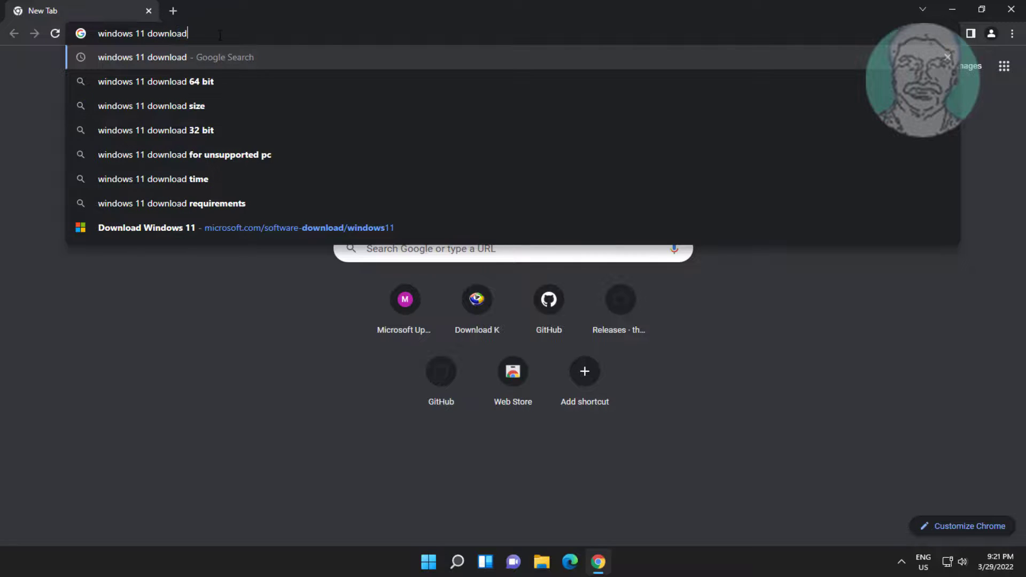
{"action": "key", "text": "Return"}
{"action": "left_click", "coordinate": [227, 193]}
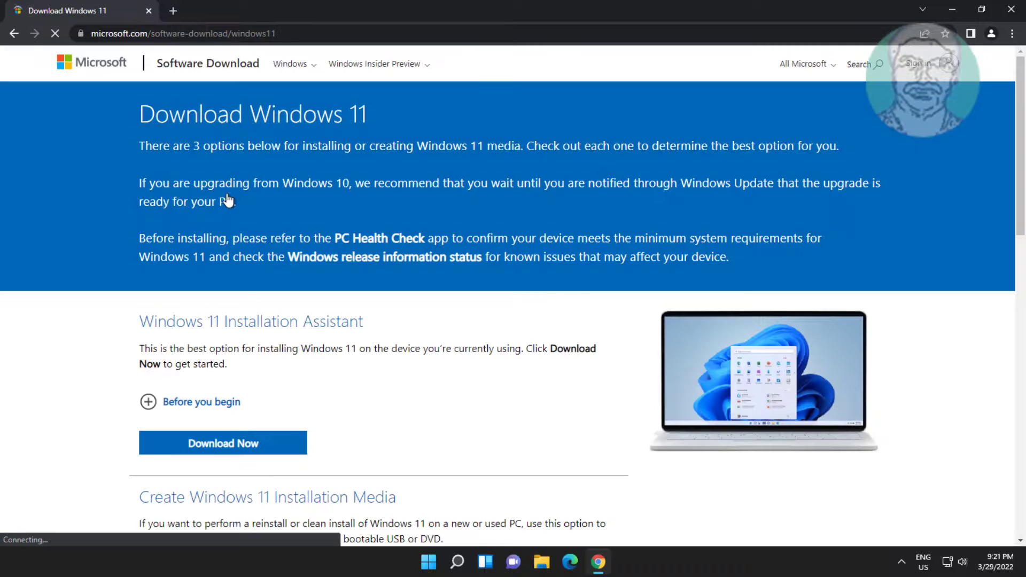
Step: Download MediaCreationTool.exe under Create Installation Media, run it, and approve the UAC prompt
{"action": "scroll", "coordinate": [407, 366], "scroll_direction": "down", "scroll_amount": 5}
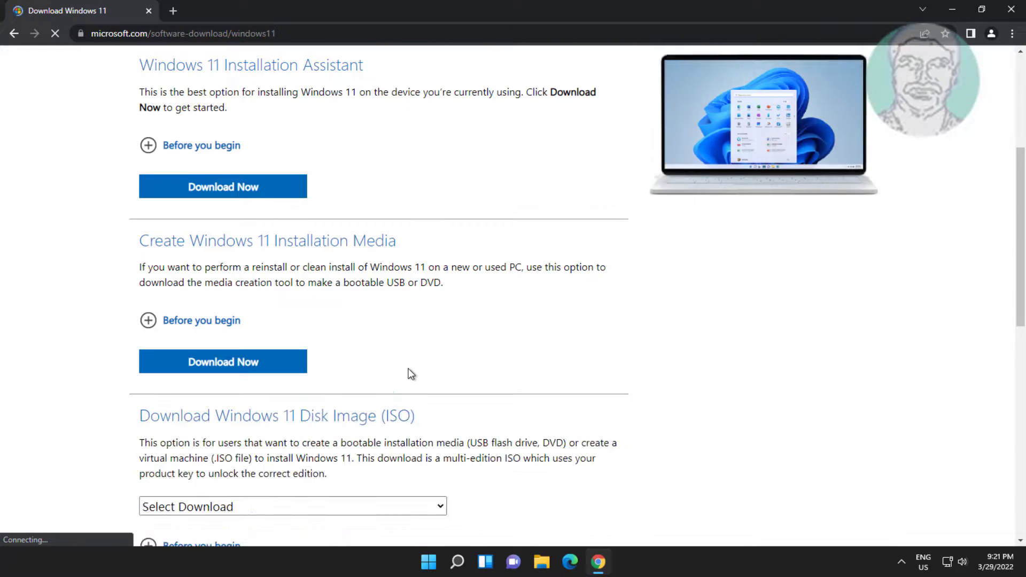
{"action": "left_click", "coordinate": [213, 364]}
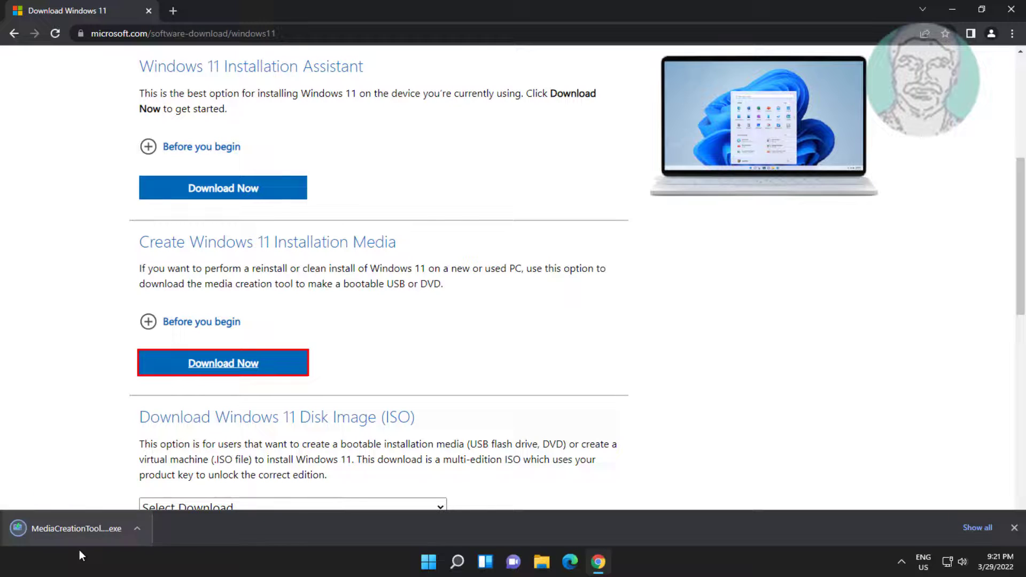
{"action": "left_click", "coordinate": [88, 532]}
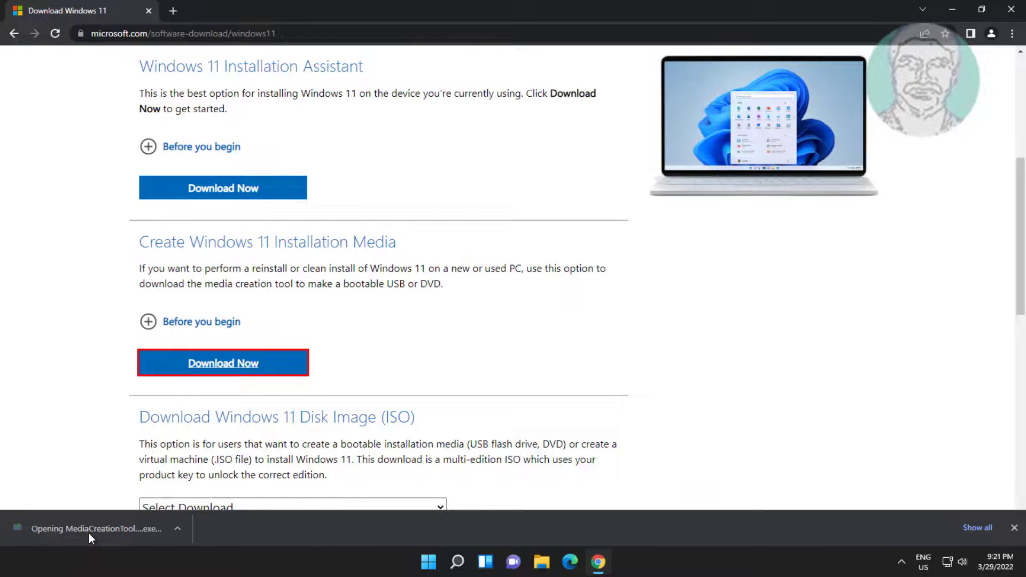
{"action": "left_click", "coordinate": [956, 10]}
{"action": "left_click", "coordinate": [455, 383]}
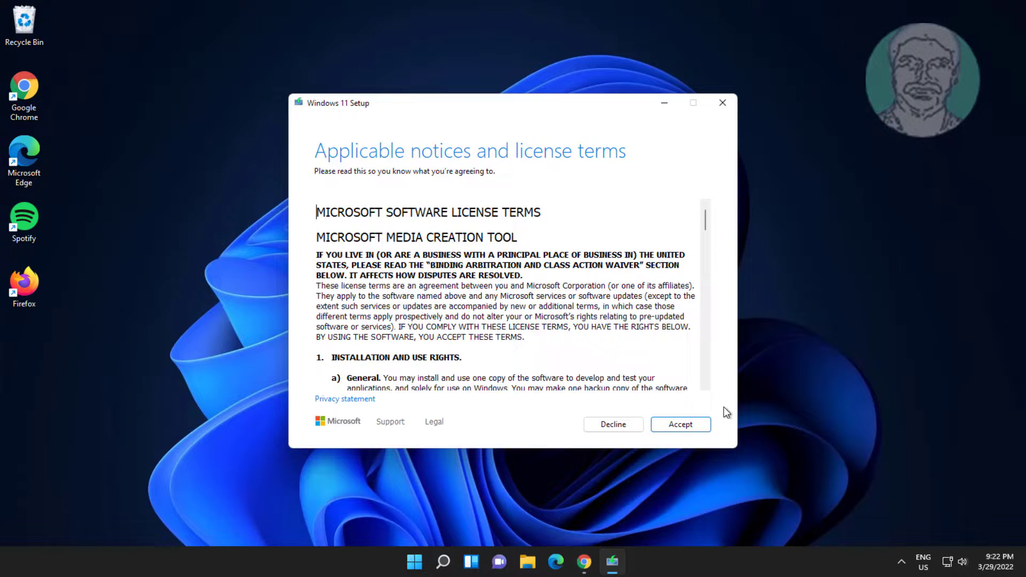
Step: Accept the terms, keep recommended options, and save an ISO as Windows.iso in Documents, replacing the old one
{"action": "left_click", "coordinate": [704, 422]}
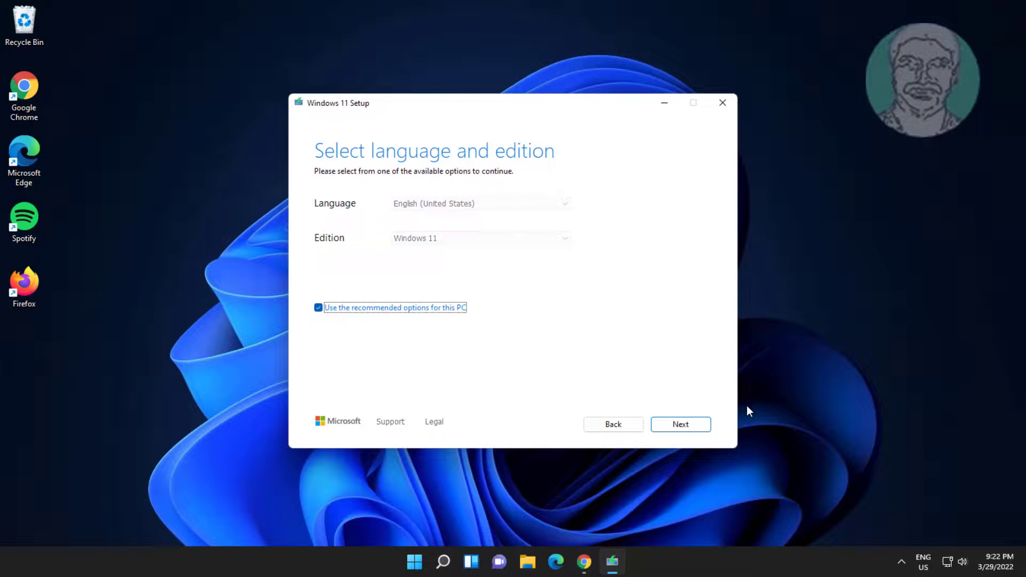
{"action": "left_click", "coordinate": [689, 426]}
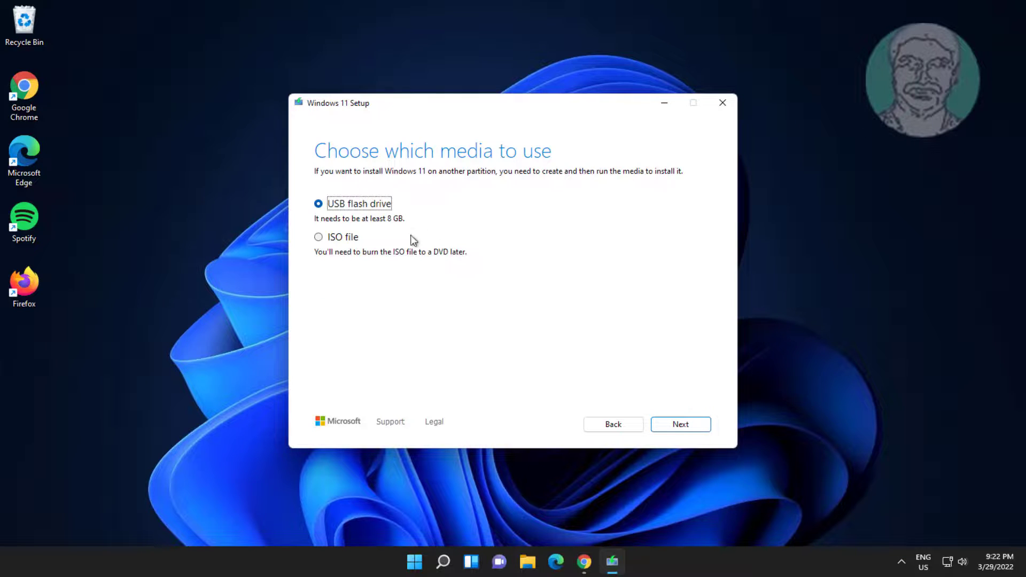
{"action": "left_click", "coordinate": [328, 238]}
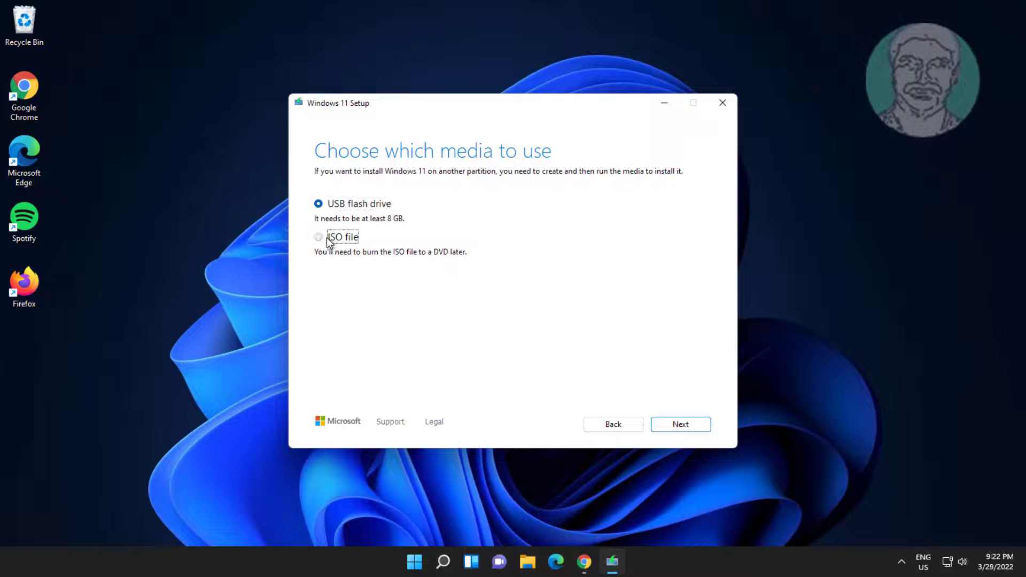
{"action": "left_click", "coordinate": [691, 425]}
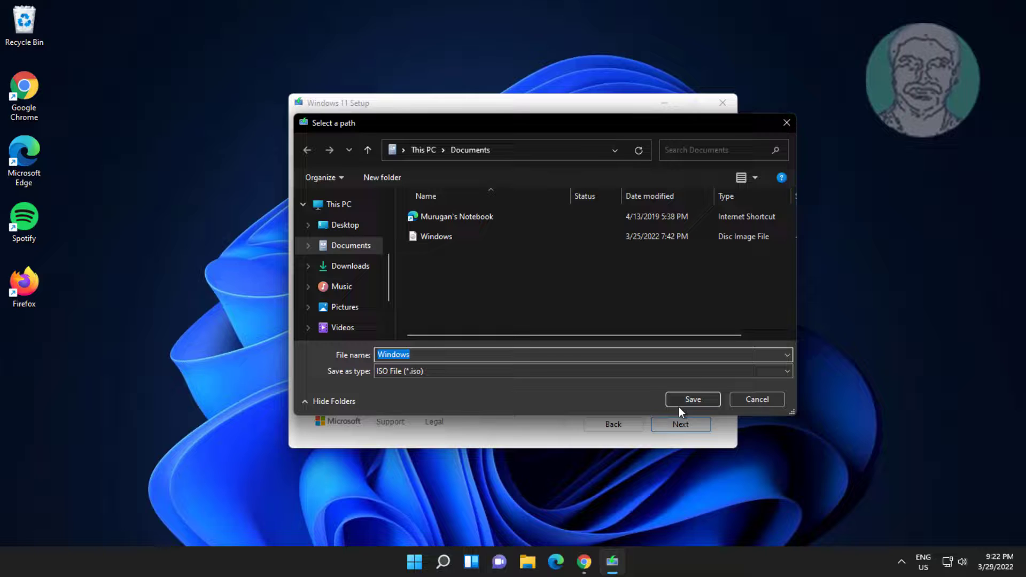
{"action": "left_click", "coordinate": [678, 400]}
{"action": "left_click", "coordinate": [542, 281]}
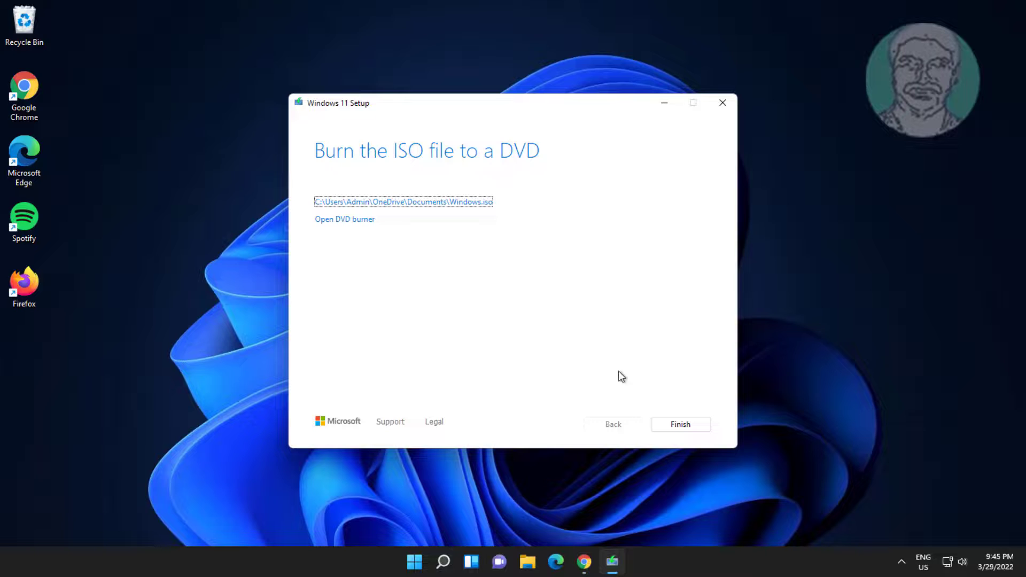
{"action": "left_click", "coordinate": [685, 430]}
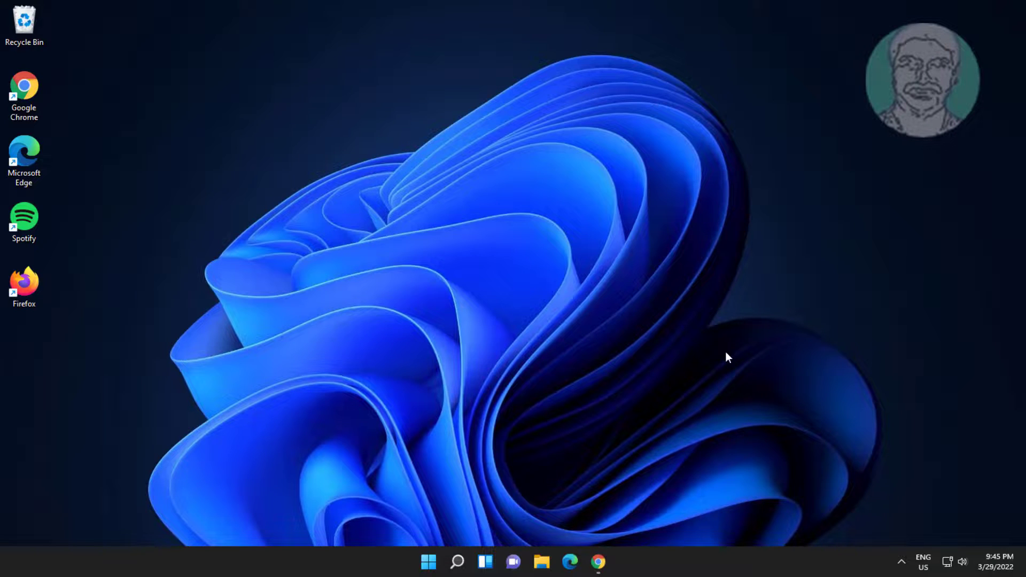
Step: Open Documents in File Explorer and mount the Windows.iso disc image
{"action": "left_click", "coordinate": [542, 563]}
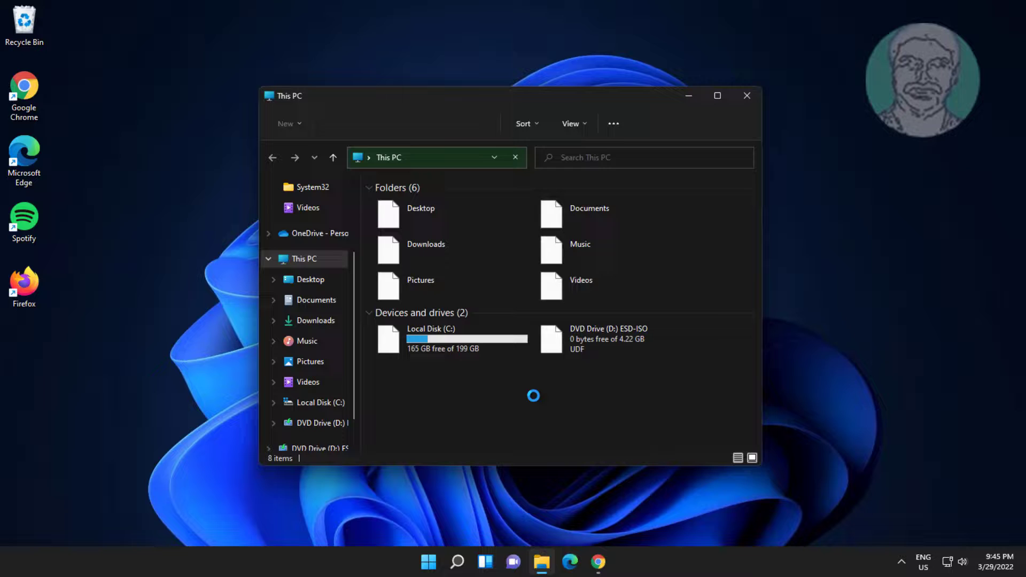
{"action": "left_click", "coordinate": [599, 211]}
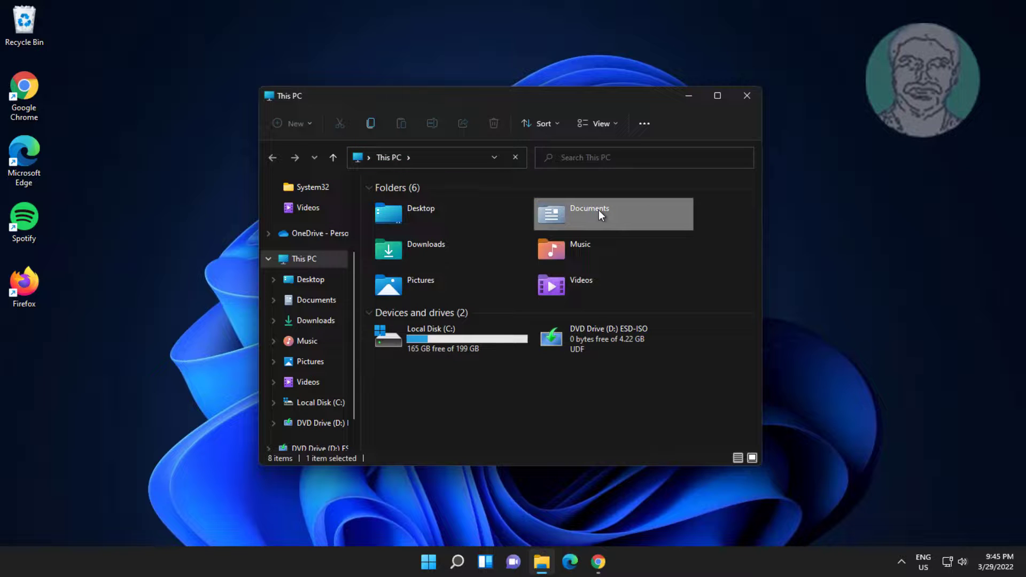
{"action": "double_click", "coordinate": [599, 210]}
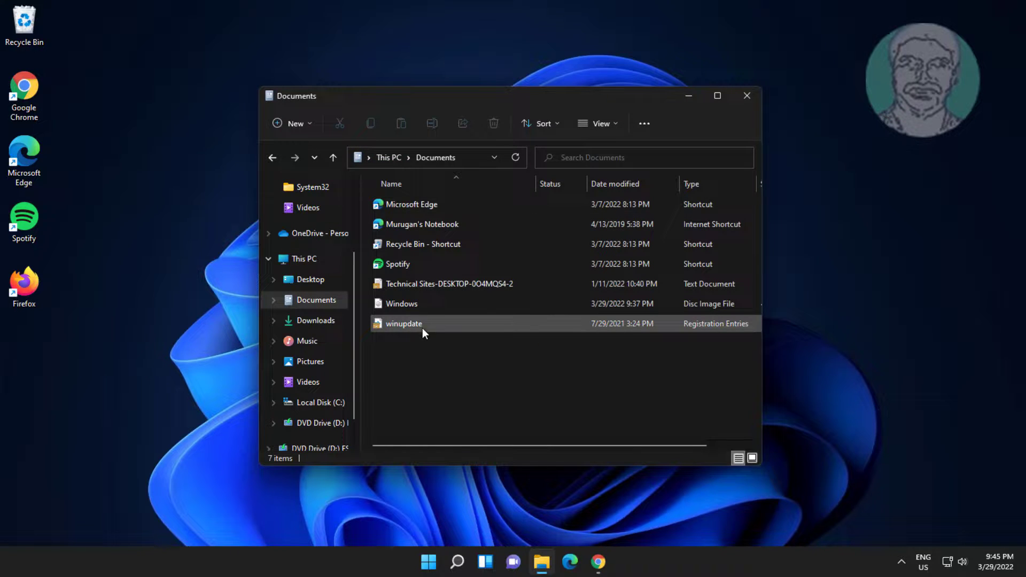
{"action": "left_click", "coordinate": [415, 304]}
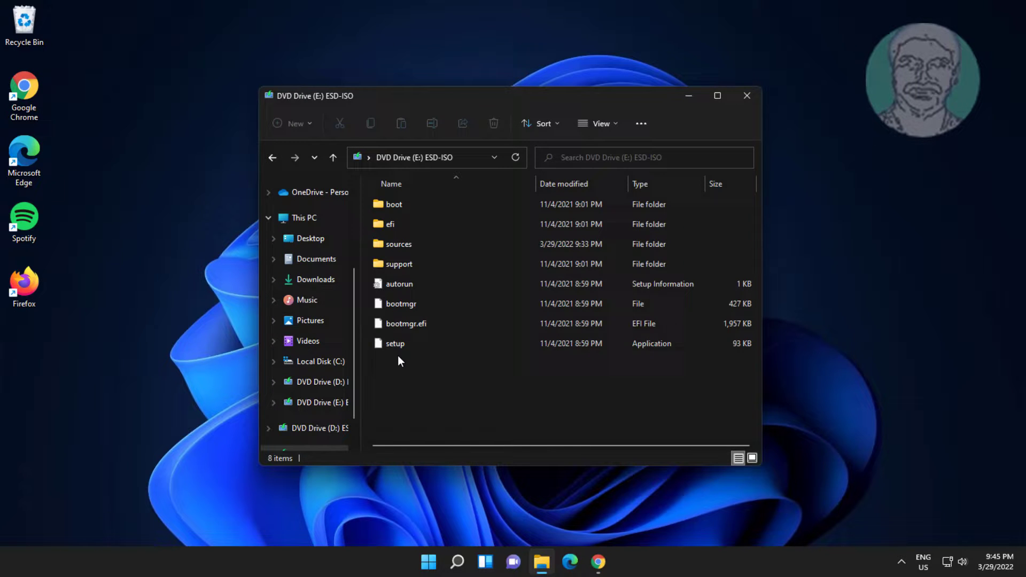
Step: Launch setup from DVD Drive (E:), approve the UAC prompt, and minimize Explorer
{"action": "left_click", "coordinate": [396, 349]}
{"action": "double_click", "coordinate": [396, 349]}
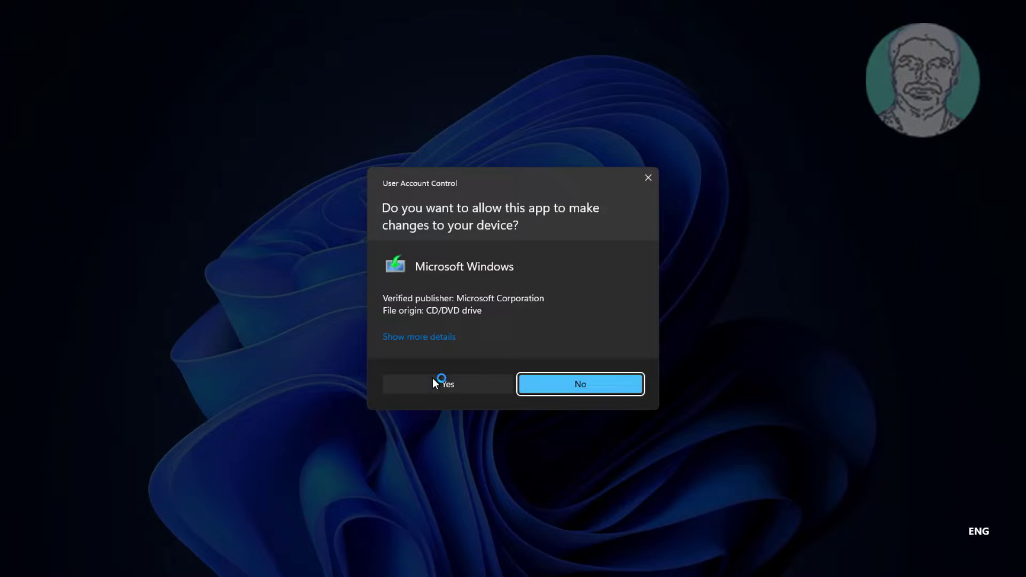
{"action": "left_click", "coordinate": [449, 386]}
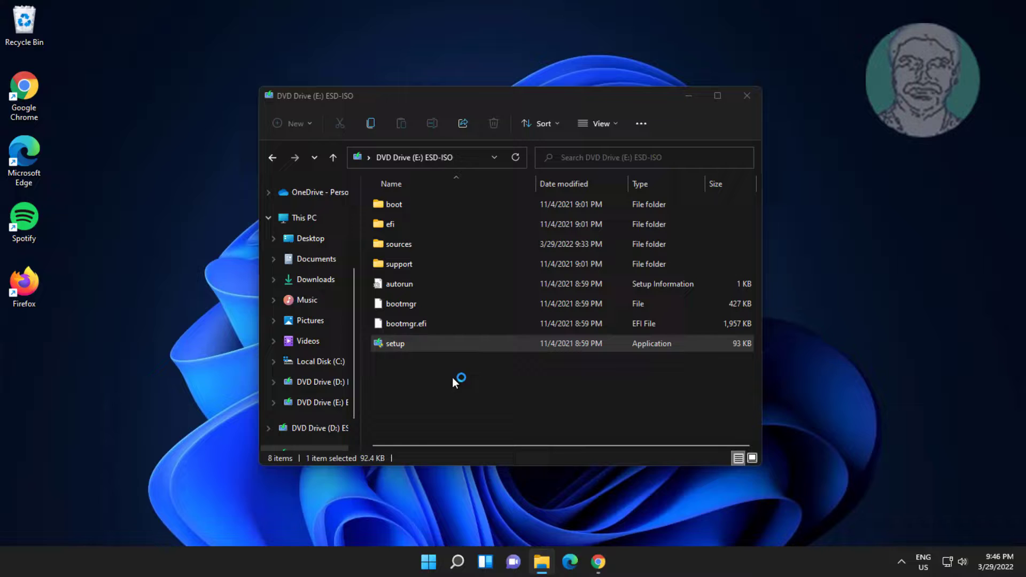
{"action": "left_click", "coordinate": [687, 95]}
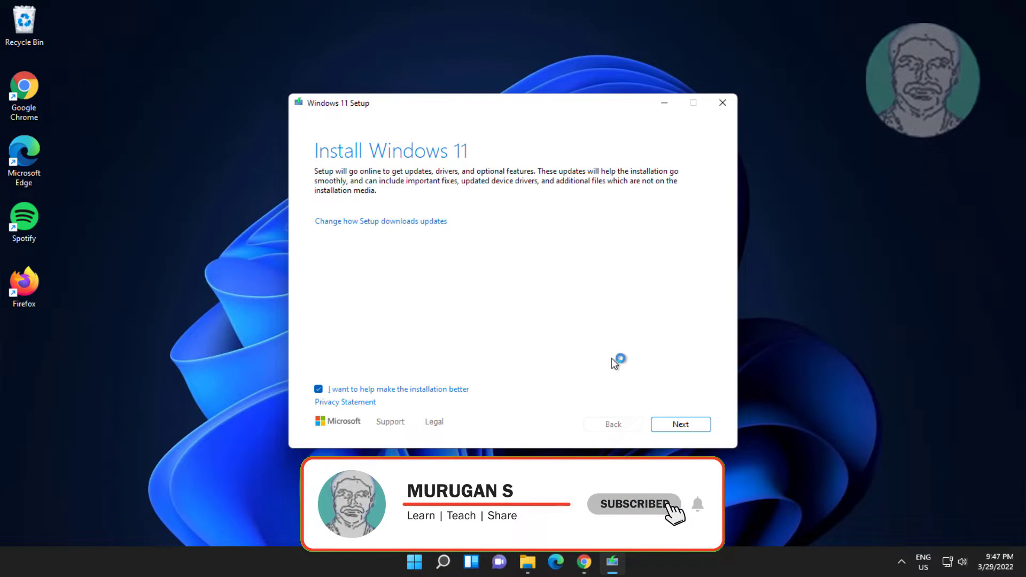
Step: Continue past the Install Windows 11 intro and accept the license terms
{"action": "left_click", "coordinate": [679, 425]}
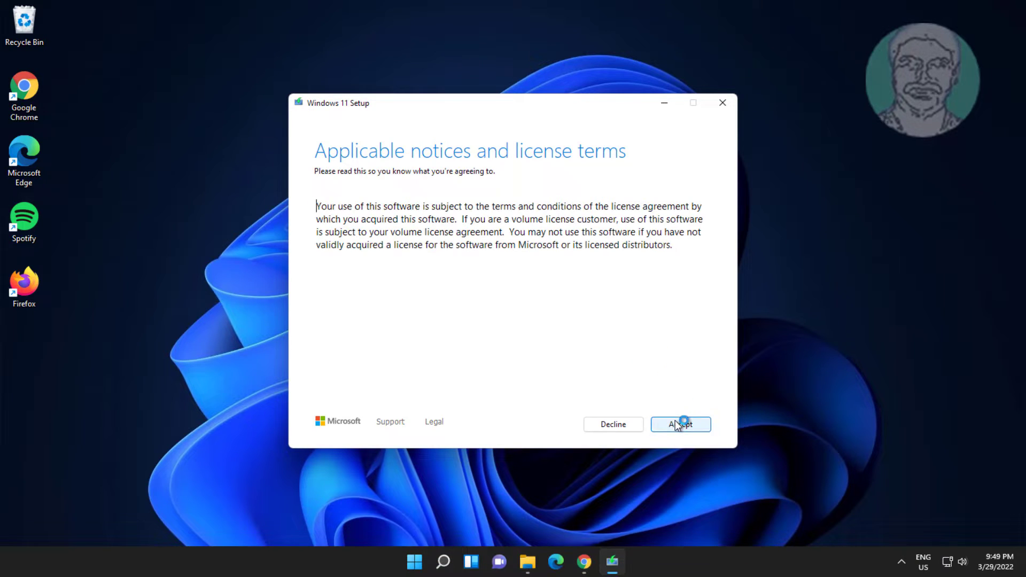
{"action": "left_click", "coordinate": [676, 424]}
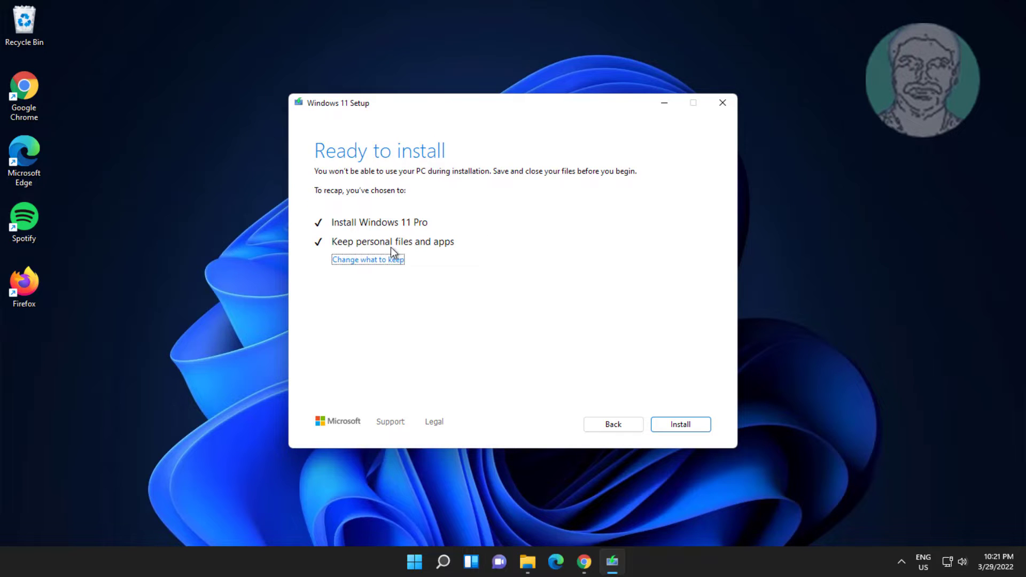
{"action": "left_click", "coordinate": [680, 424]}
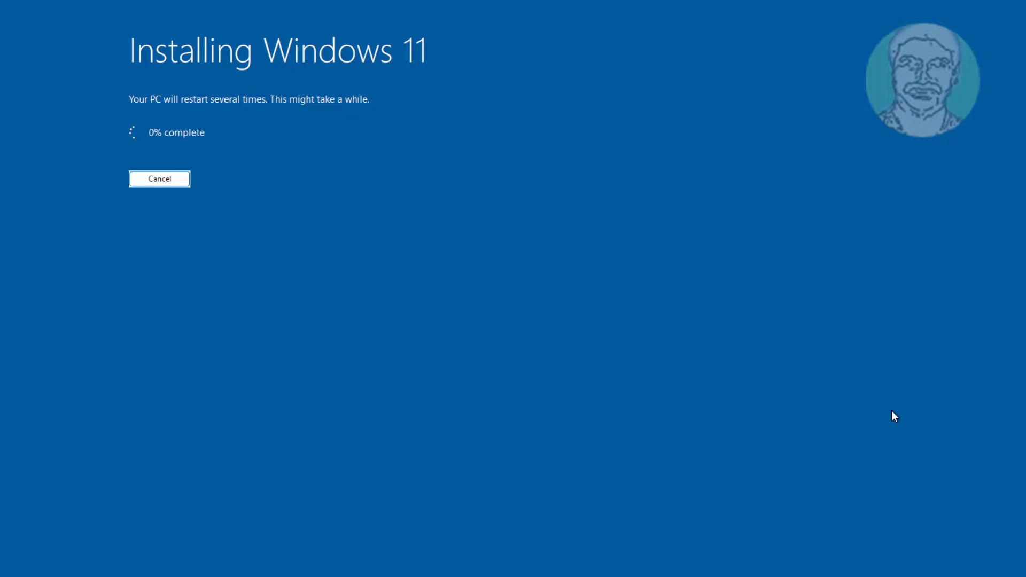